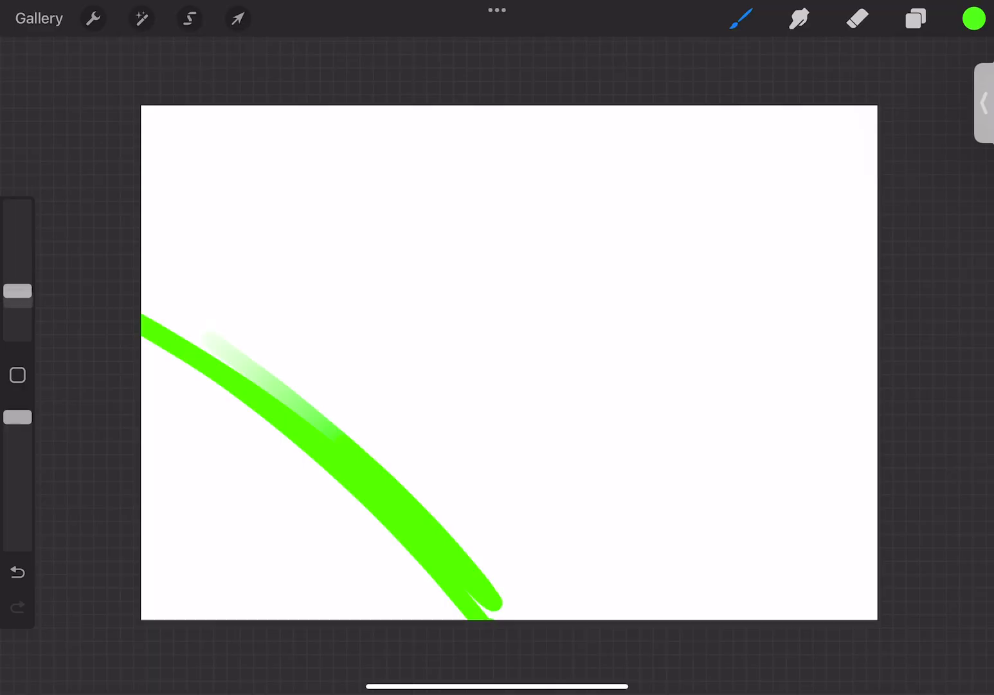
Paint two wide green diagonal bands, one across the lower-left and one across the upper-right of the canvas
drag(142, 225, 566, 619)
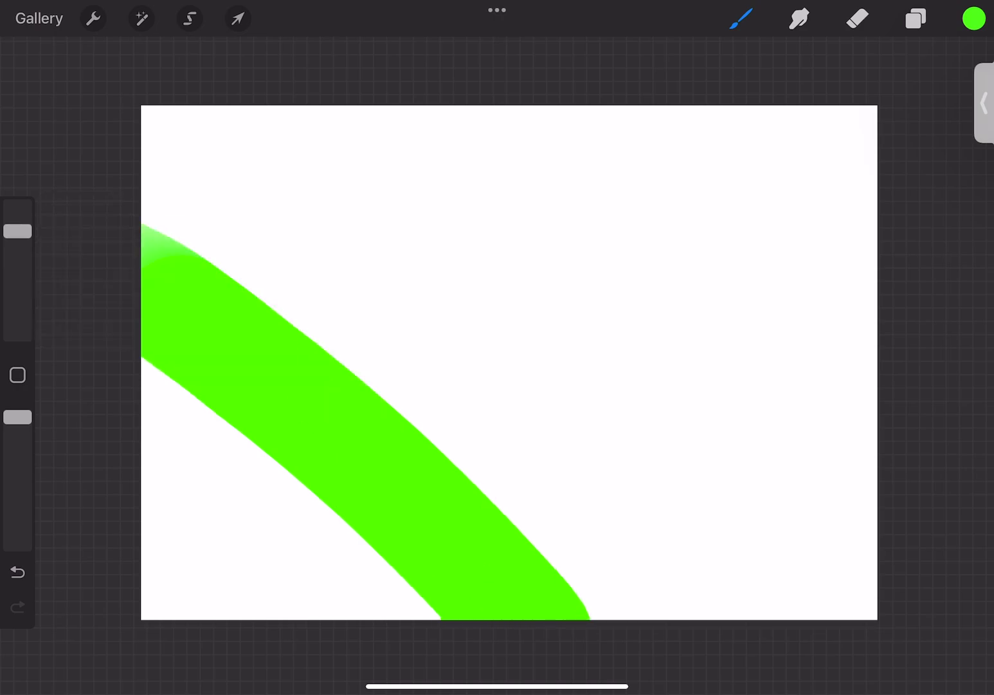
drag(402, 106, 876, 526)
click(975, 18)
click(975, 18)
drag(396, 106, 872, 573)
Paint magenta diagonal bands beneath both green bands using the palette's magenta swatch
click(974, 18)
click(724, 179)
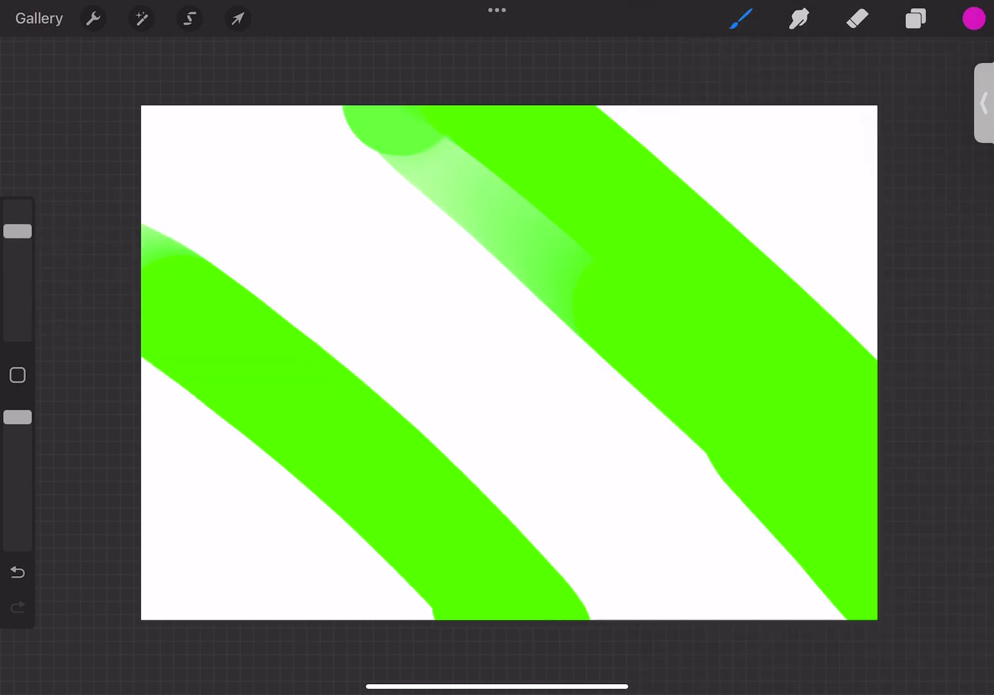
drag(341, 106, 859, 572)
drag(142, 379, 412, 618)
drag(682, 107, 496, 618)
click(975, 18)
key(ctrl+z)
click(974, 18)
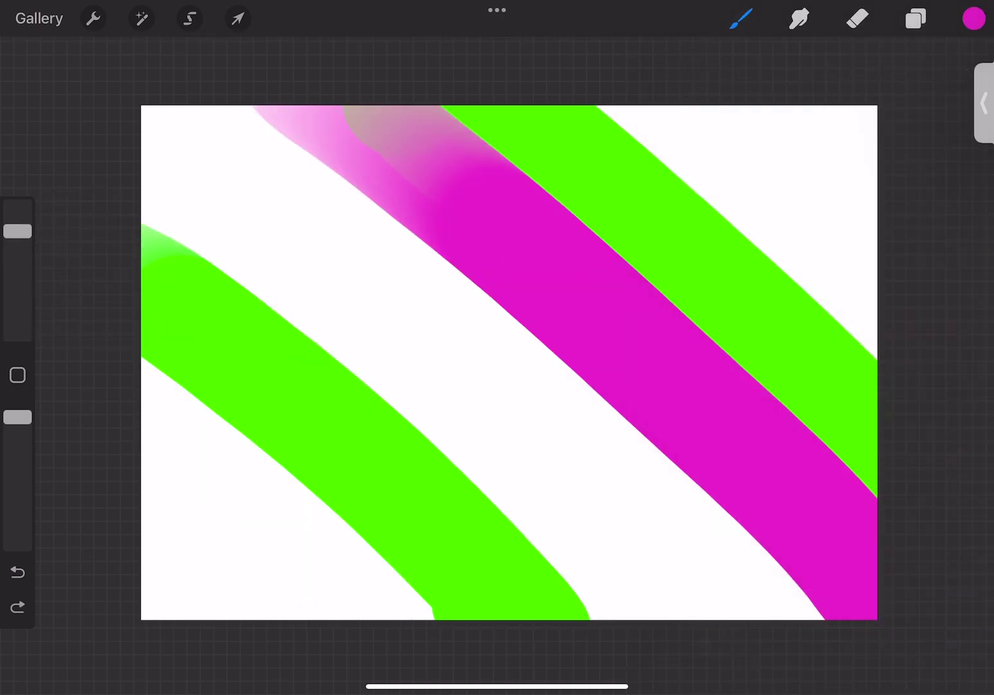
drag(141, 391, 430, 619)
mouse_move(360, 106)
mouse_down()
mouse_move(427, 148)
mouse_move(859, 619)
mouse_up()
Paint purple diagonal bands beneath the magenta ones using the palette's purple swatch
click(975, 18)
click(754, 179)
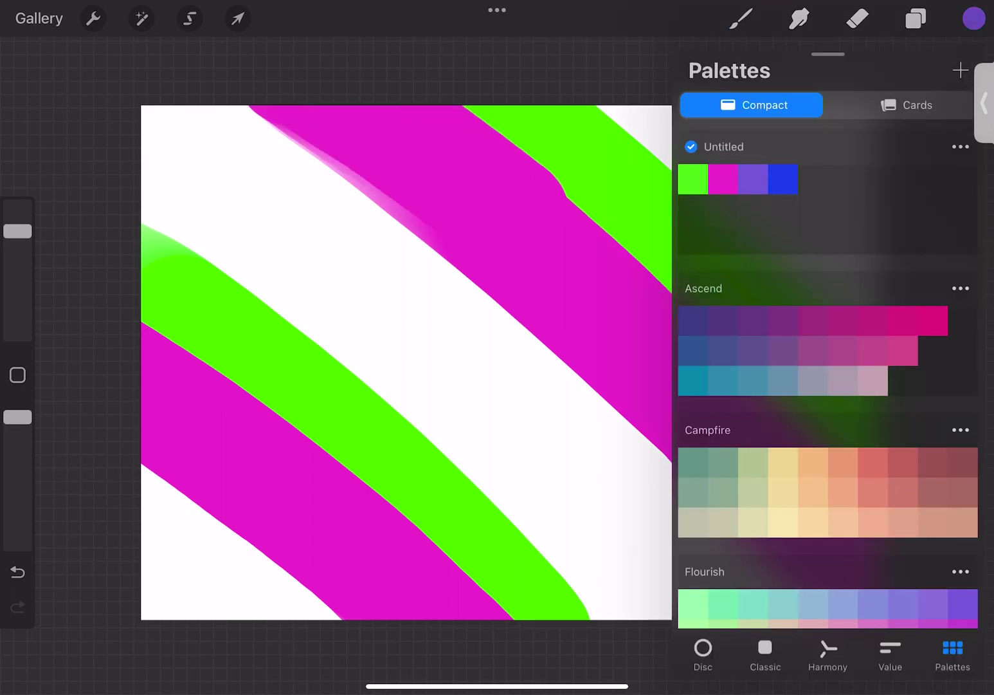
click(974, 18)
mouse_move(193, 106)
mouse_down()
mouse_move(679, 499)
mouse_move(749, 619)
mouse_up()
drag(154, 106, 762, 619)
drag(142, 476, 334, 617)
Fill the remaining white areas with blue strokes, including the central band and the upper-right and lower-left corners
click(975, 18)
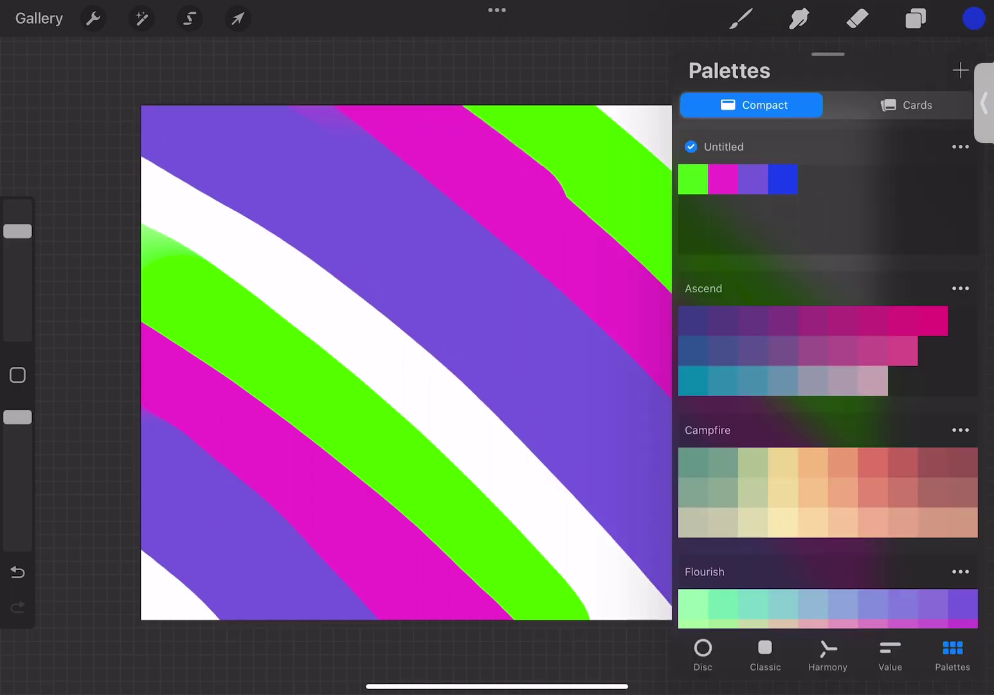
click(783, 178)
click(975, 18)
drag(579, 108, 865, 335)
mouse_move(145, 213)
mouse_down()
mouse_move(630, 598)
mouse_move(154, 219)
mouse_up()
mouse_move(151, 573)
mouse_down()
mouse_move(216, 614)
mouse_move(147, 553)
mouse_up()
drag(788, 109, 872, 199)
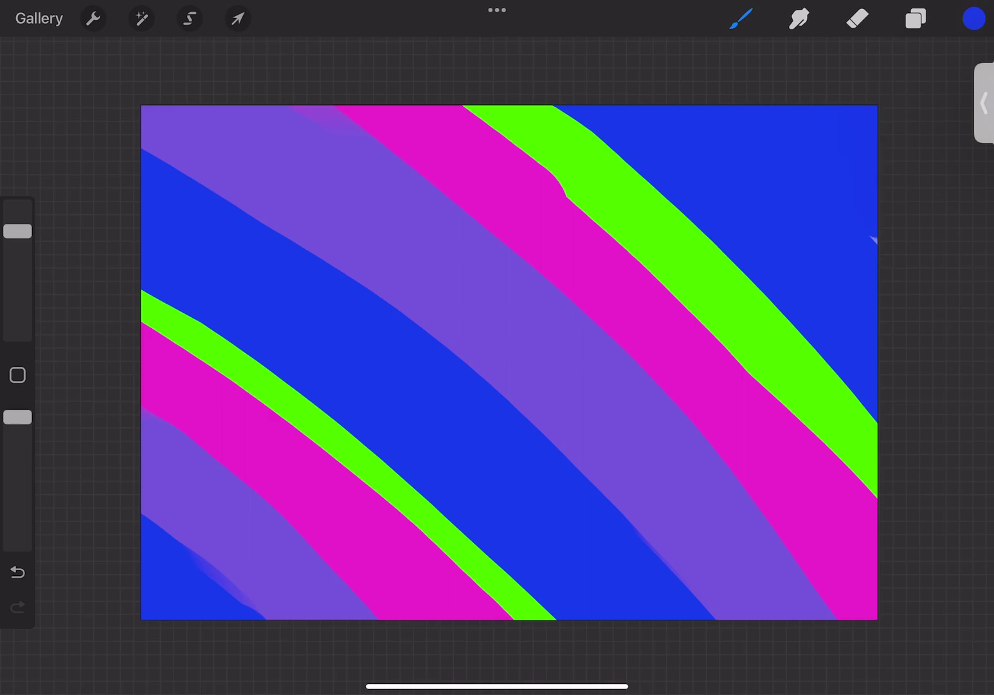
Paint a green diagonal stroke over the canvas's upper-right corner using the palette's green swatch
click(975, 18)
click(695, 177)
click(974, 18)
drag(682, 108, 874, 251)
Apply a 24% Gaussian Blur to the painted bands
click(141, 18)
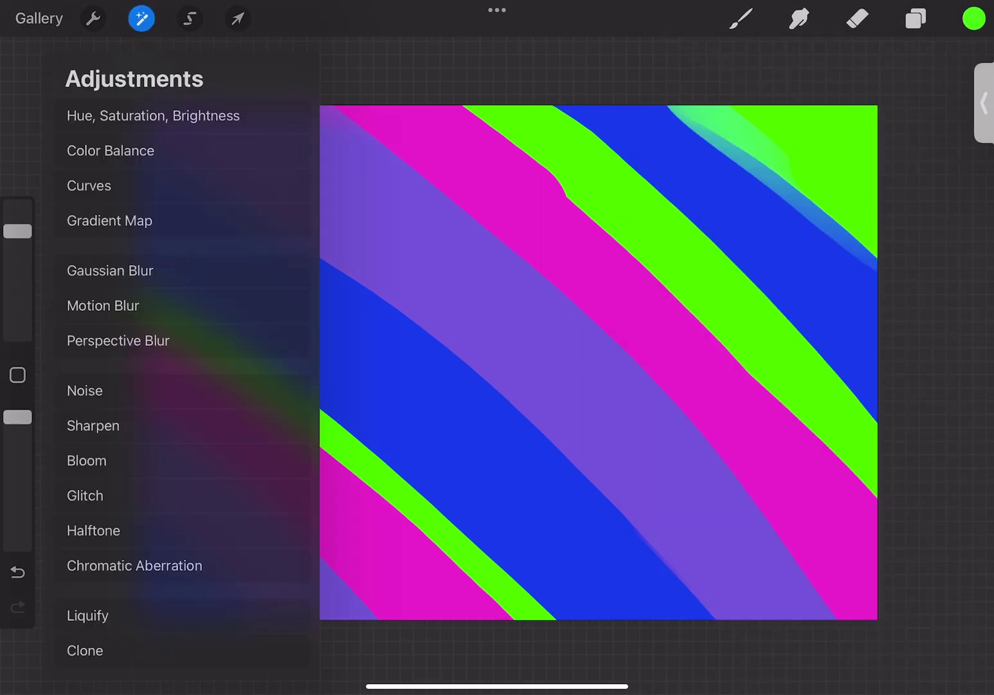
click(110, 271)
drag(386, 360, 625, 360)
click(741, 18)
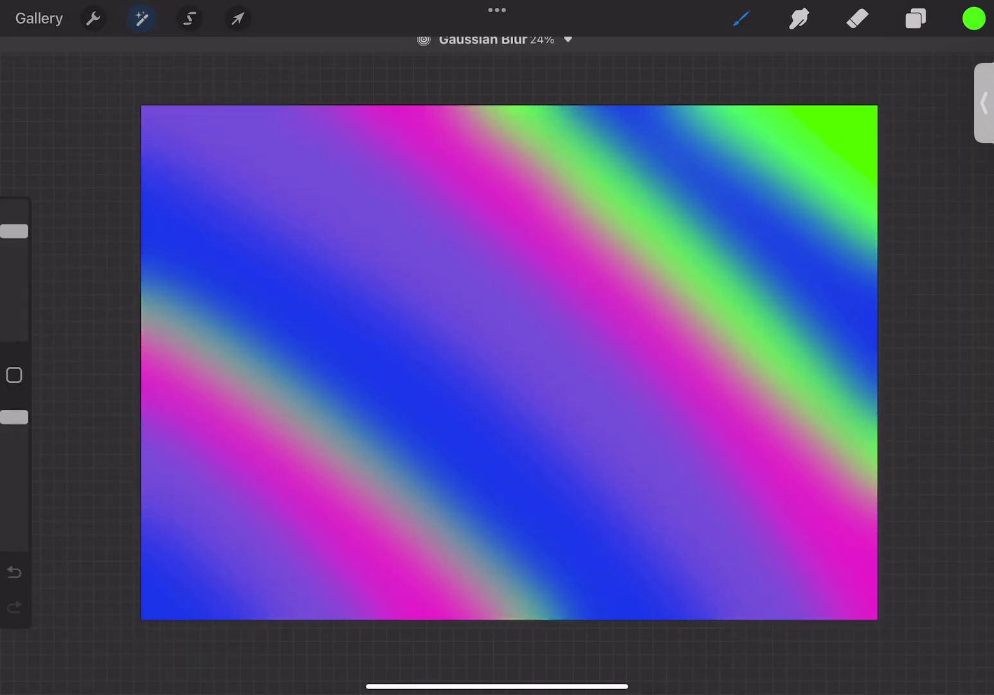
Liquify the blurred bands with Twirl Right at maximum size and distortion, sweeping across the whole canvas
click(141, 18)
click(87, 615)
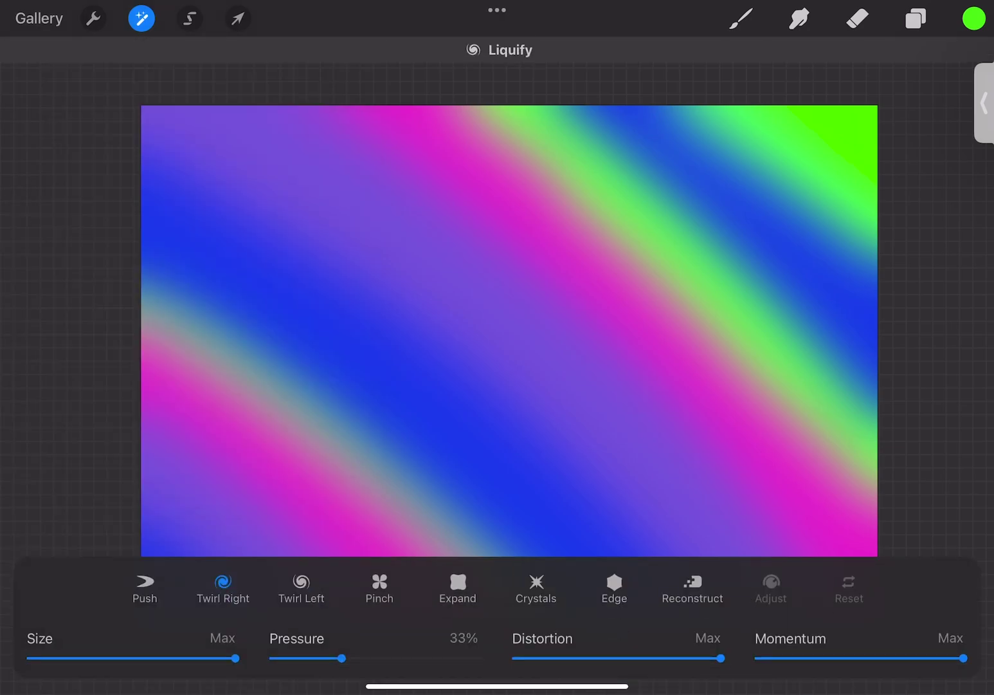
mouse_move(759, 180)
mouse_down()
mouse_move(334, 322)
mouse_move(701, 257)
mouse_move(399, 399)
mouse_move(669, 335)
mouse_move(399, 437)
mouse_move(643, 321)
mouse_move(386, 412)
mouse_move(309, 335)
mouse_move(212, 444)
mouse_up()
Twirl the artwork's upper-left area into a swirl with Twirl Left at 77% size and 59% distortion
click(301, 588)
drag(721, 658, 636, 658)
mouse_move(235, 658)
mouse_down()
mouse_move(151, 658)
mouse_move(206, 658)
mouse_move(188, 658)
mouse_up()
click(234, 219)
key(ctrl+z)
click(235, 219)
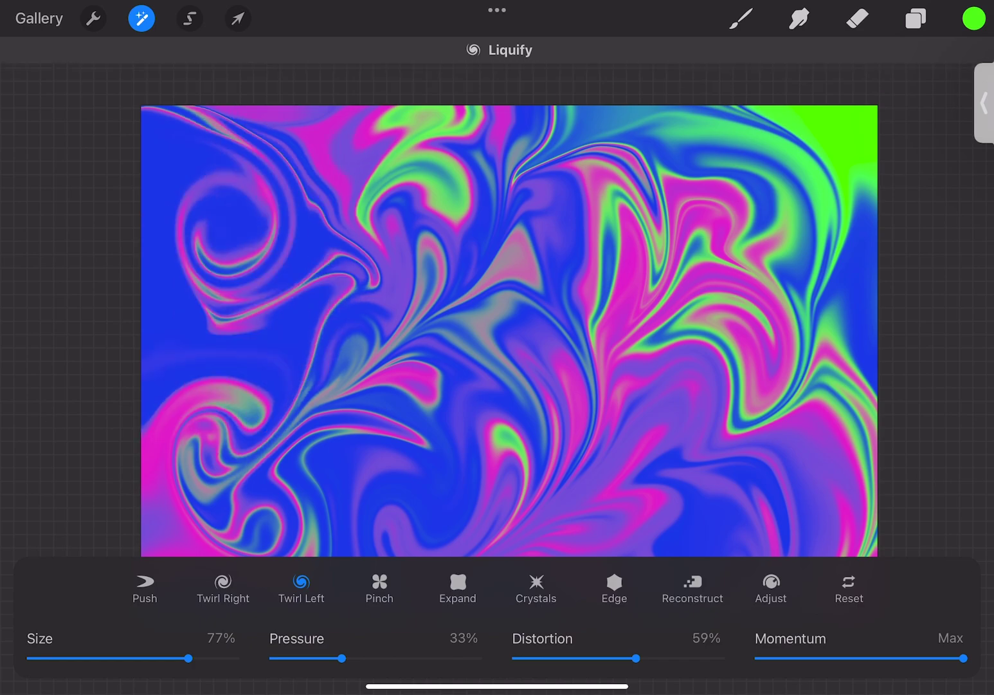
Roughen the swirls across the canvas with Liquify Crystals at 77% size and maximum distortion
click(536, 588)
click(393, 322)
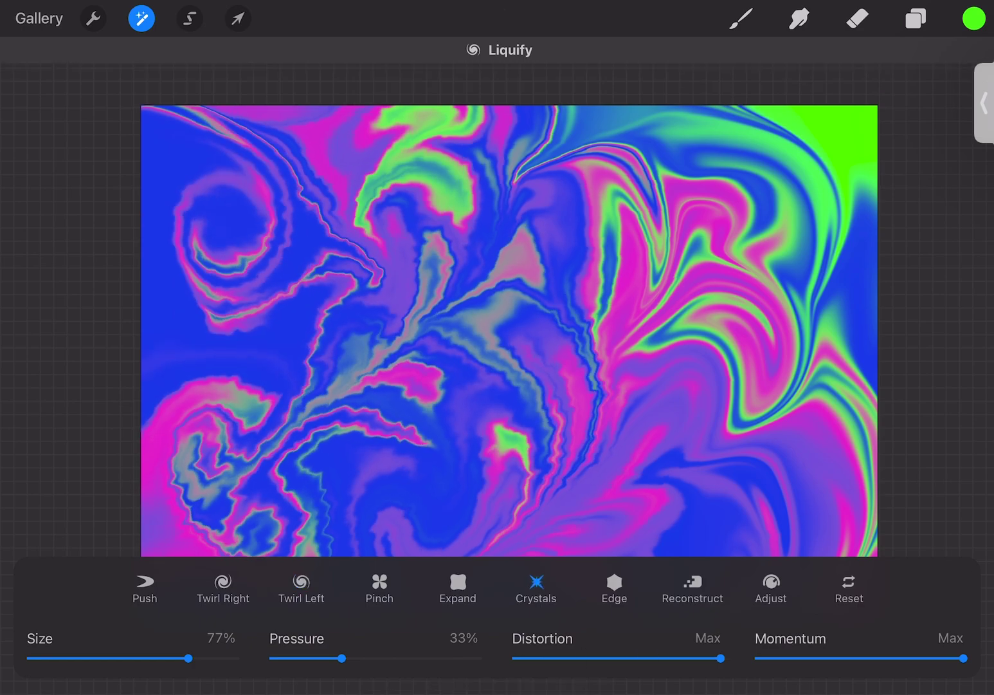
mouse_move(681, 411)
mouse_down()
mouse_move(788, 244)
mouse_move(566, 174)
mouse_up()
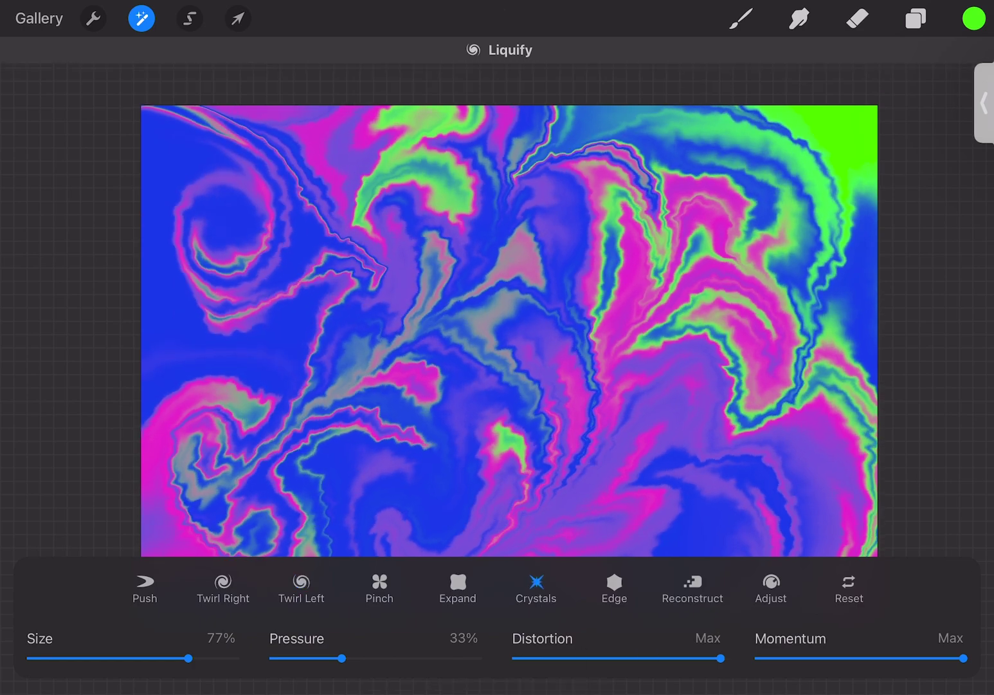
Push the pattern into flowing curves with Liquify Push at 62% size and 44% distortion
click(145, 587)
drag(721, 658, 606, 658)
drag(189, 658, 157, 658)
mouse_move(470, 258)
mouse_down()
mouse_move(302, 386)
mouse_move(643, 411)
mouse_move(270, 206)
mouse_move(553, 450)
mouse_move(386, 232)
mouse_move(643, 386)
mouse_up()
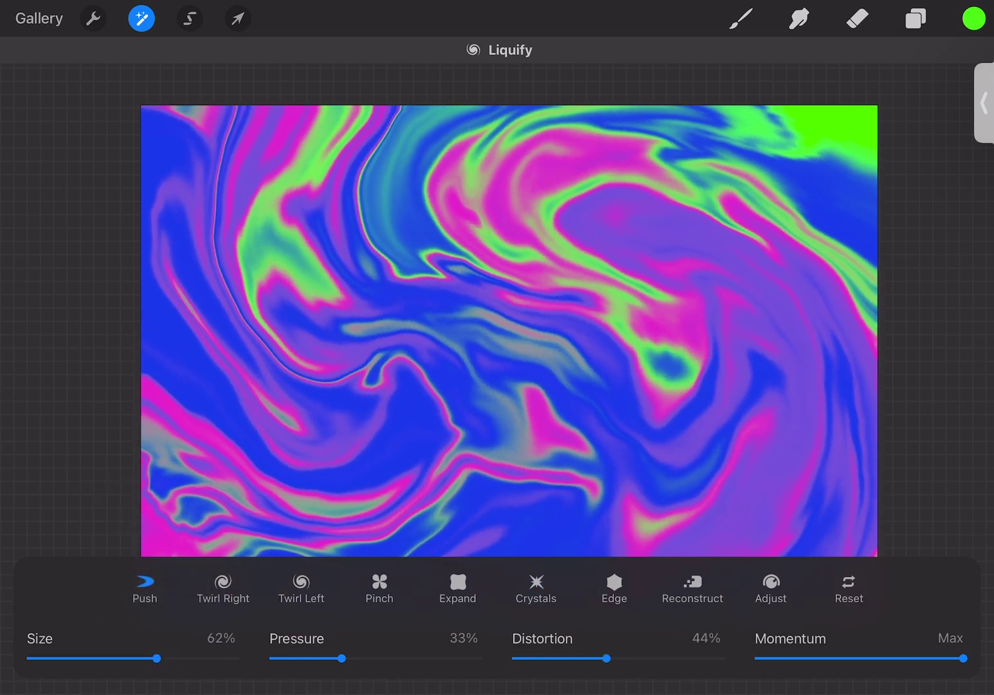
Twirl the pattern across the canvas with Twirl Right at maximum size and distortion
click(223, 588)
drag(606, 658, 721, 658)
drag(157, 658, 235, 658)
mouse_move(308, 360)
mouse_down()
mouse_move(708, 258)
mouse_move(508, 341)
mouse_move(257, 232)
mouse_move(695, 393)
mouse_up()
Try a Twirl Left stroke at 59% distortion across the middle of the canvas, and undo it
click(301, 588)
drag(721, 658, 636, 658)
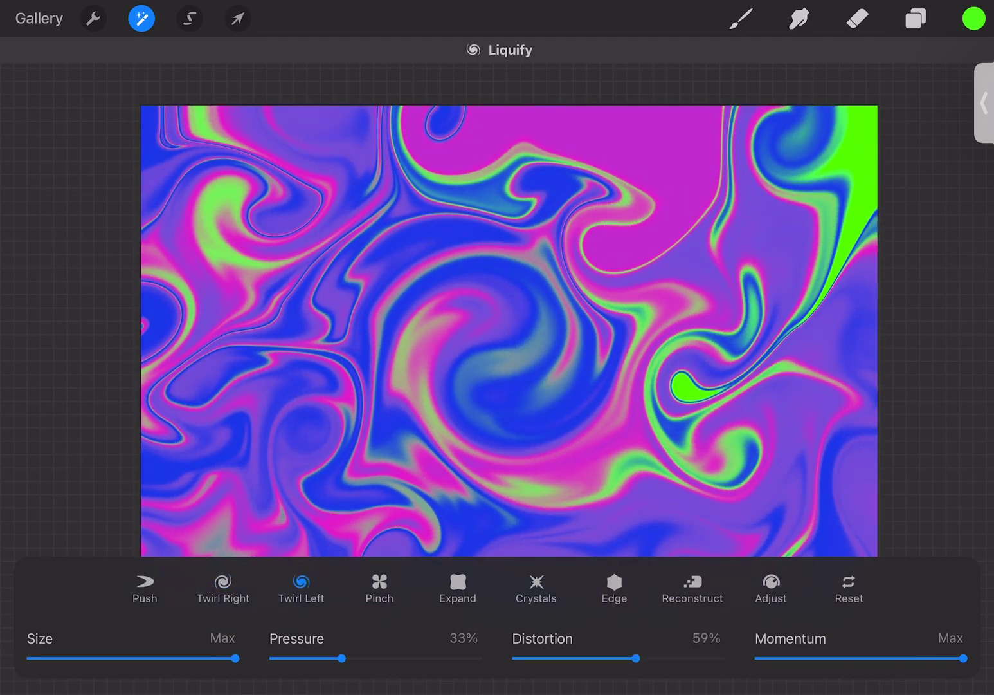
mouse_move(277, 309)
mouse_down()
mouse_move(740, 360)
mouse_move(270, 386)
mouse_move(644, 322)
mouse_up()
key(ctrl+z)
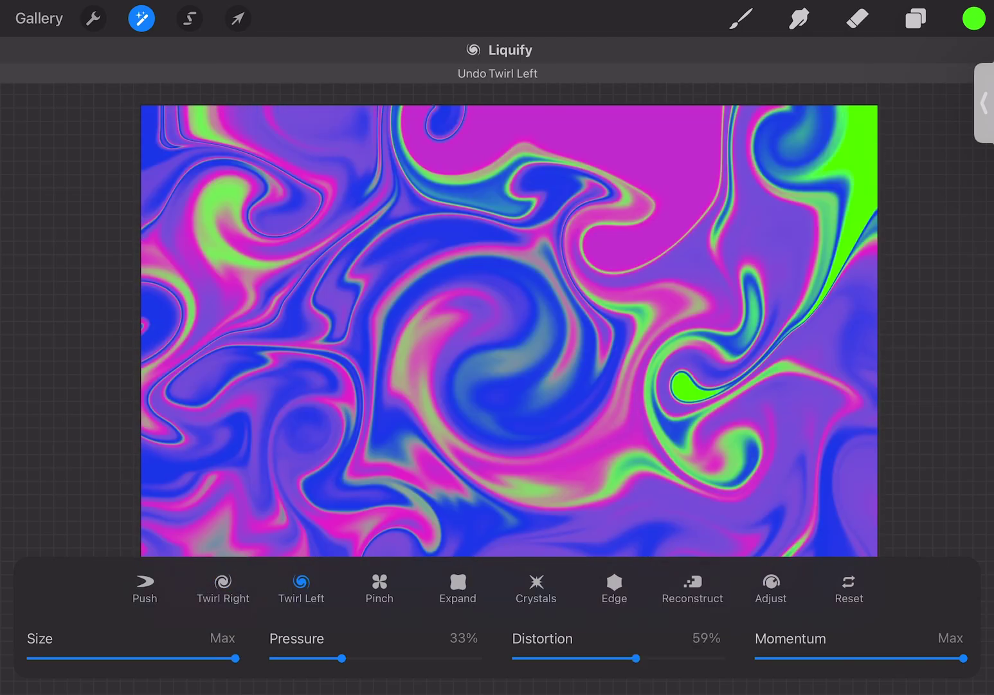
Push the central swirl toward the upper right, and add Twirl Right swirls at 64% size over the center and right side
click(144, 588)
drag(534, 303, 688, 141)
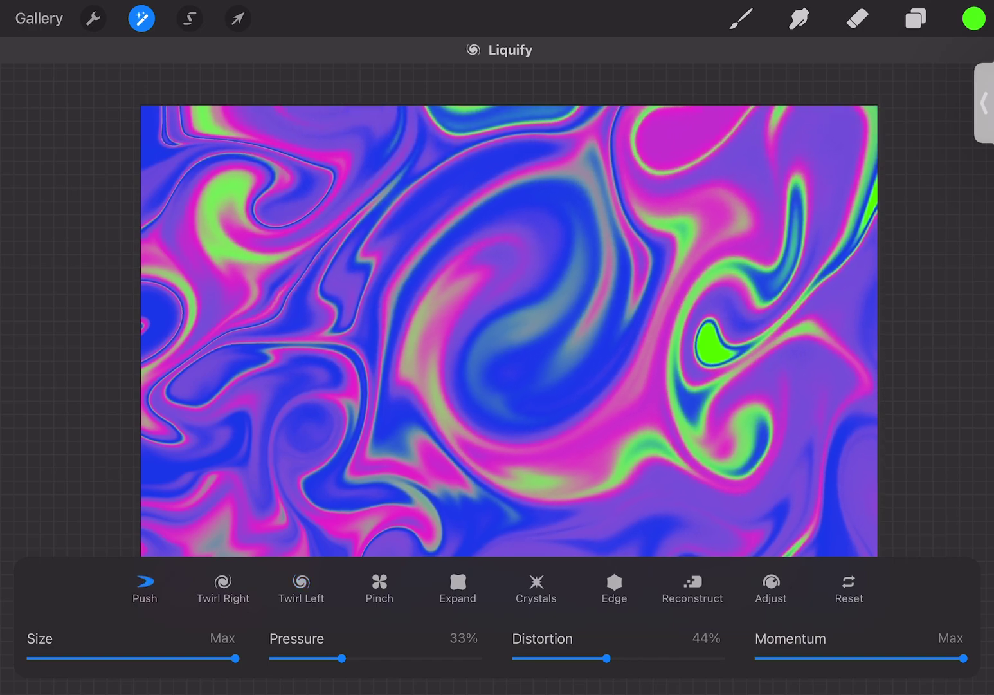
click(223, 588)
drag(606, 658, 721, 658)
drag(235, 658, 162, 658)
mouse_move(411, 309)
mouse_down()
mouse_move(617, 283)
mouse_move(450, 258)
mouse_move(708, 309)
mouse_up()
mouse_move(727, 380)
mouse_down()
mouse_move(797, 495)
mouse_move(669, 476)
mouse_up()
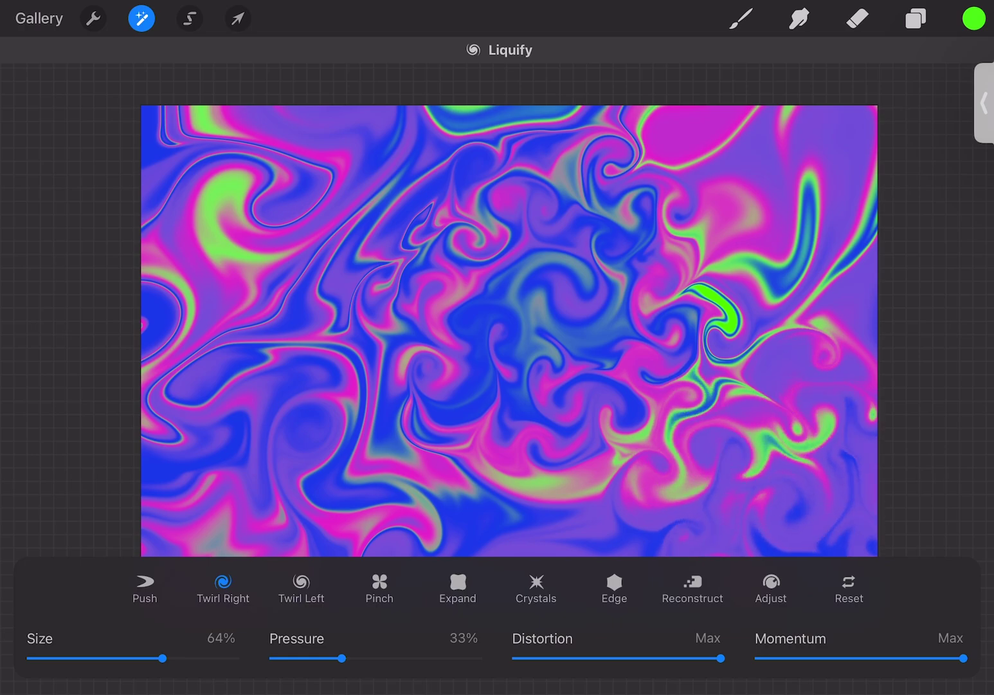
Extend the Twirl Right swirls over the left side and the upper-right and lower-right areas of the canvas
drag(360, 509, 186, 412)
mouse_move(335, 463)
mouse_down()
mouse_move(193, 379)
mouse_move(225, 193)
mouse_move(322, 157)
mouse_up()
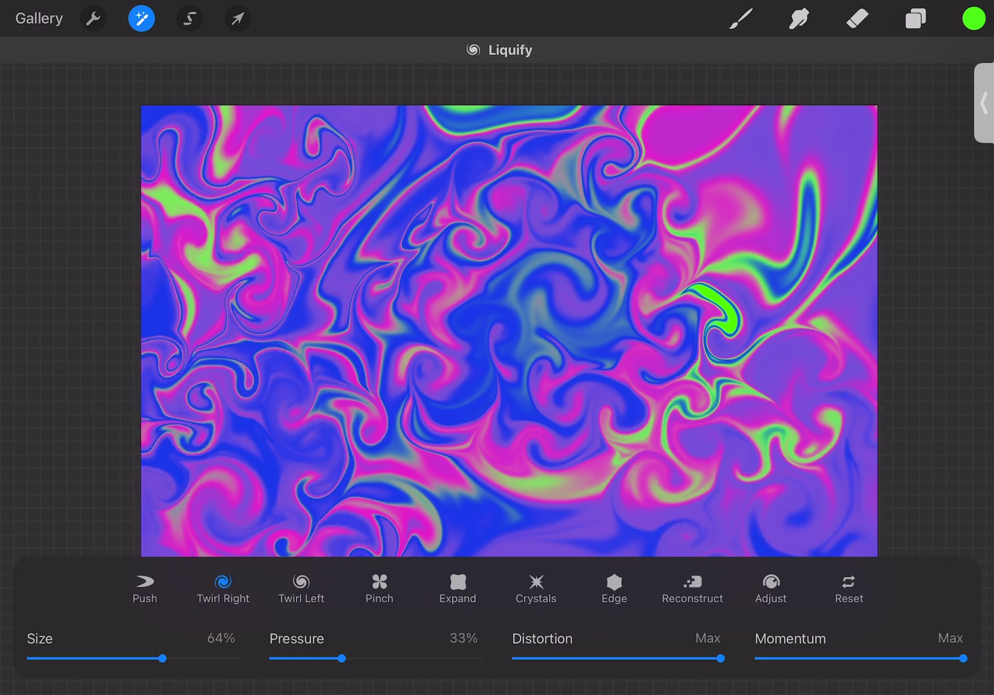
drag(688, 141, 791, 238)
mouse_move(766, 419)
mouse_down()
mouse_move(672, 479)
mouse_move(765, 444)
mouse_move(636, 431)
mouse_up()
Paint solid green blobs above the center, at the bottom center and in the lower right with a smaller brush
click(974, 18)
click(142, 18)
drag(17, 231, 17, 279)
drag(709, 581, 725, 597)
drag(746, 553, 704, 563)
drag(466, 228, 505, 283)
drag(508, 553, 466, 572)
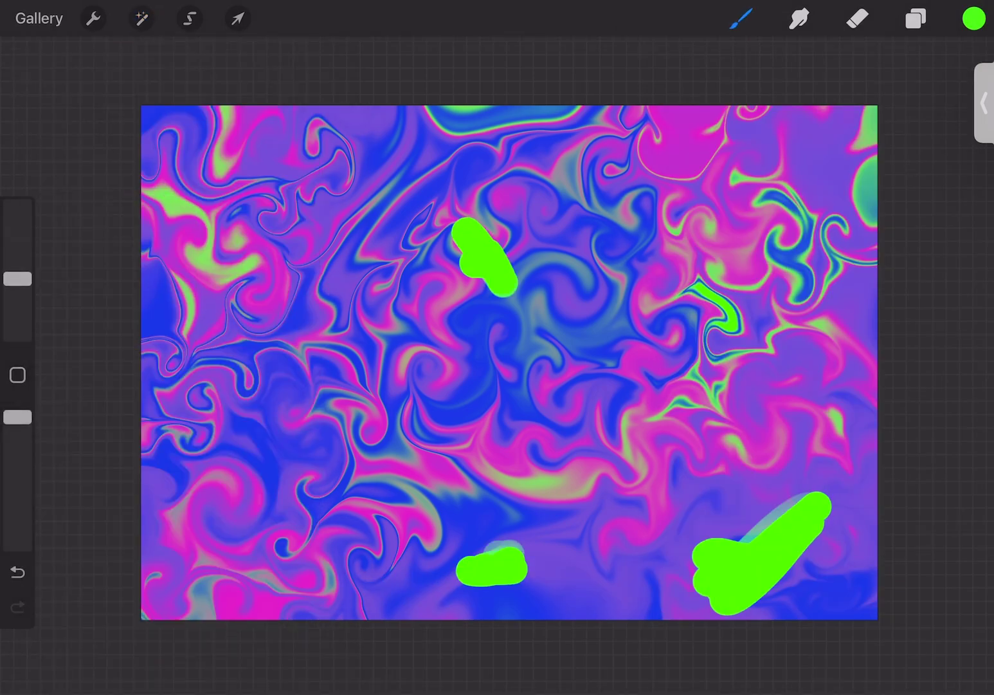
Blend the green blobs into the pattern with Liquify Twirl Right at 72% size, sweeping across the whole canvas
click(142, 18)
click(85, 615)
drag(164, 657, 144, 657)
drag(489, 245, 373, 322)
key(ctrl+z)
drag(144, 658, 178, 658)
mouse_move(496, 258)
mouse_down()
mouse_move(399, 308)
mouse_move(367, 362)
mouse_up()
mouse_move(676, 424)
mouse_down()
mouse_move(681, 443)
mouse_move(633, 498)
mouse_move(608, 505)
mouse_move(501, 479)
mouse_up()
mouse_move(765, 213)
mouse_down()
mouse_move(714, 283)
mouse_move(612, 367)
mouse_move(720, 451)
mouse_move(560, 444)
mouse_up()
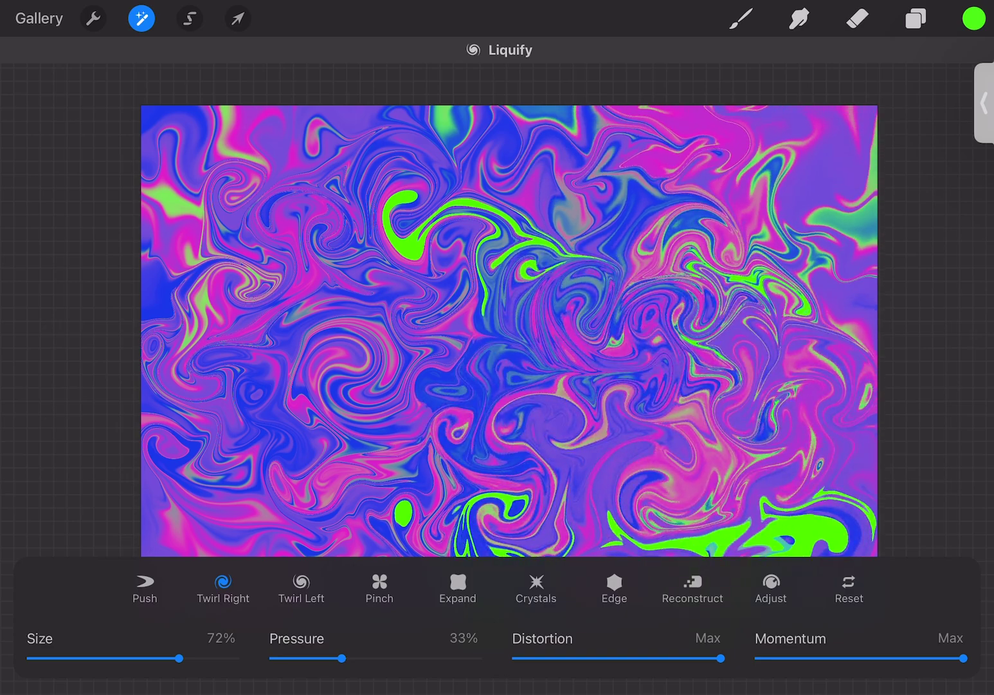
Export the finished artwork as a JPEG image
click(93, 18)
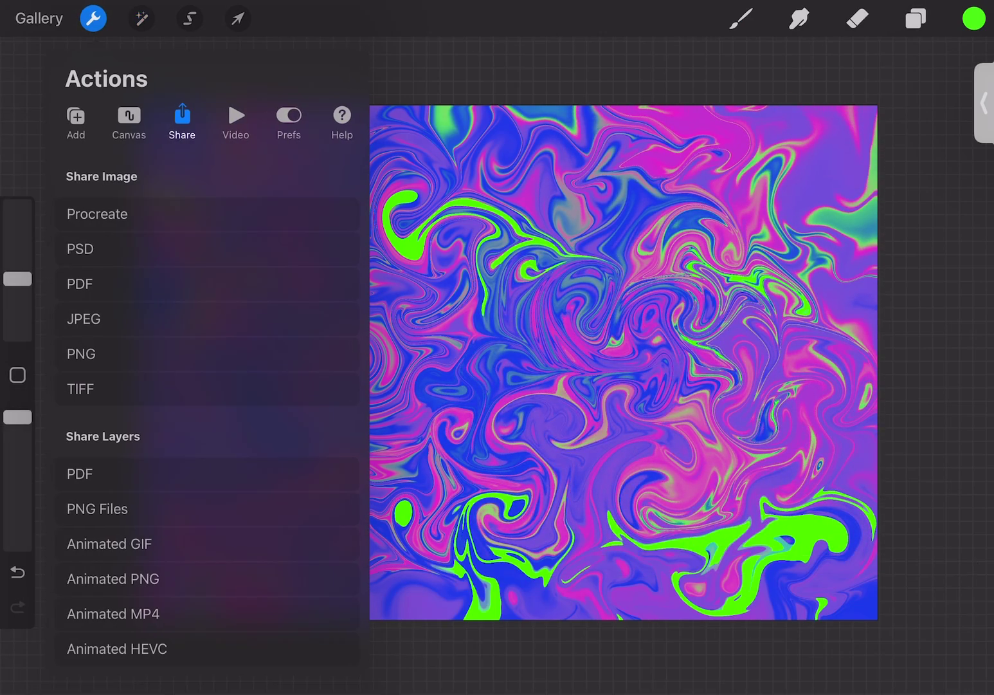
click(84, 318)
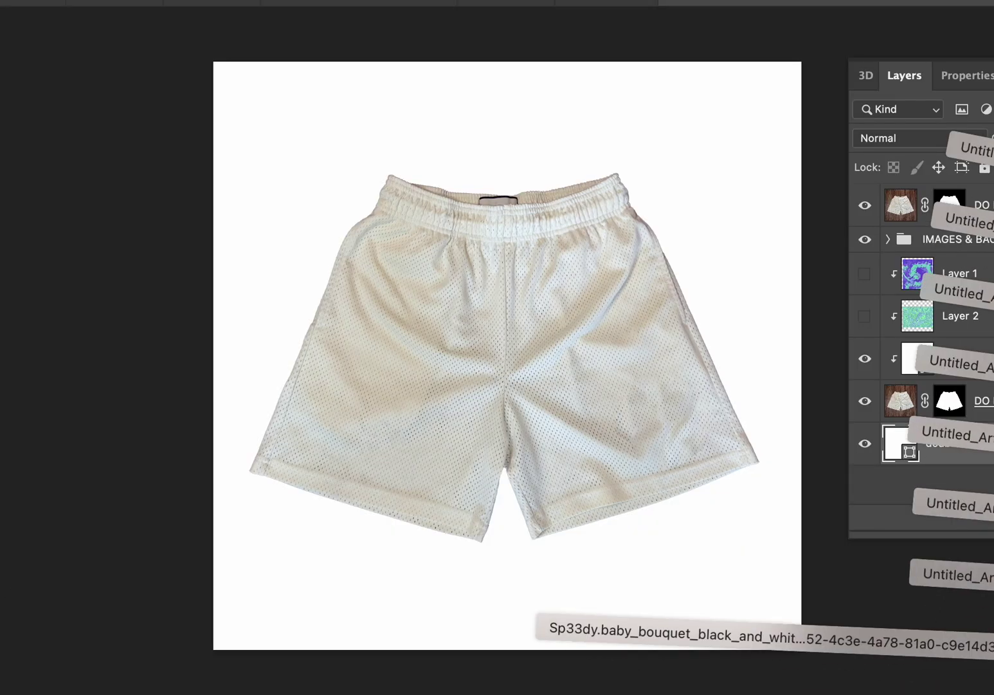
Switch to Photoshop, place the exported artwork in the shorts mockup and scale it to just cover the shorts
drag(836, 643, 508, 355)
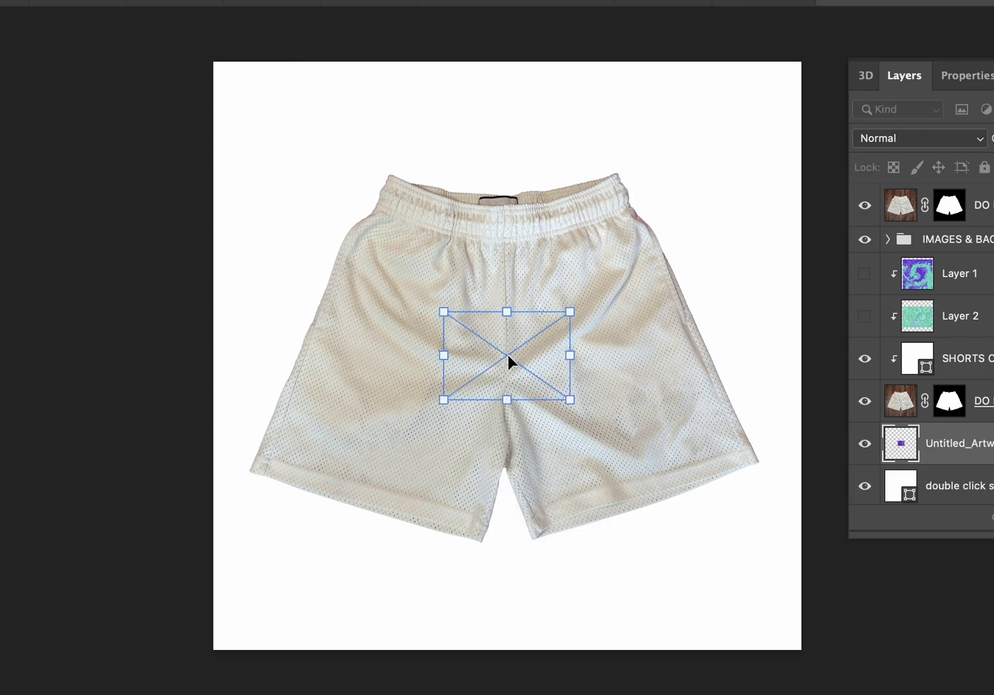
drag(569, 311, 766, 153)
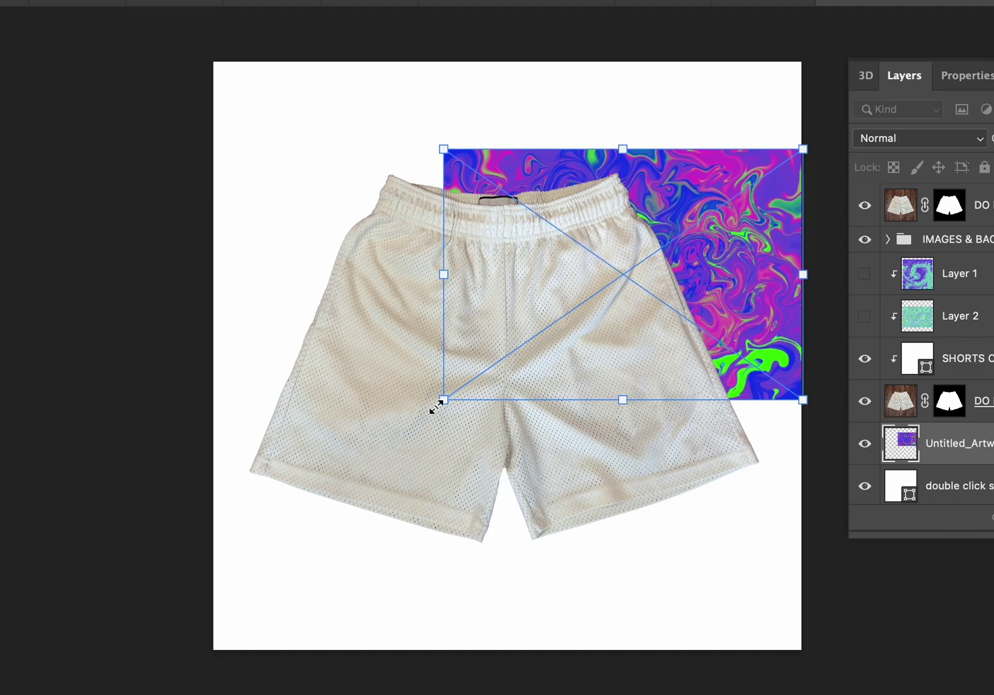
drag(448, 400, 239, 595)
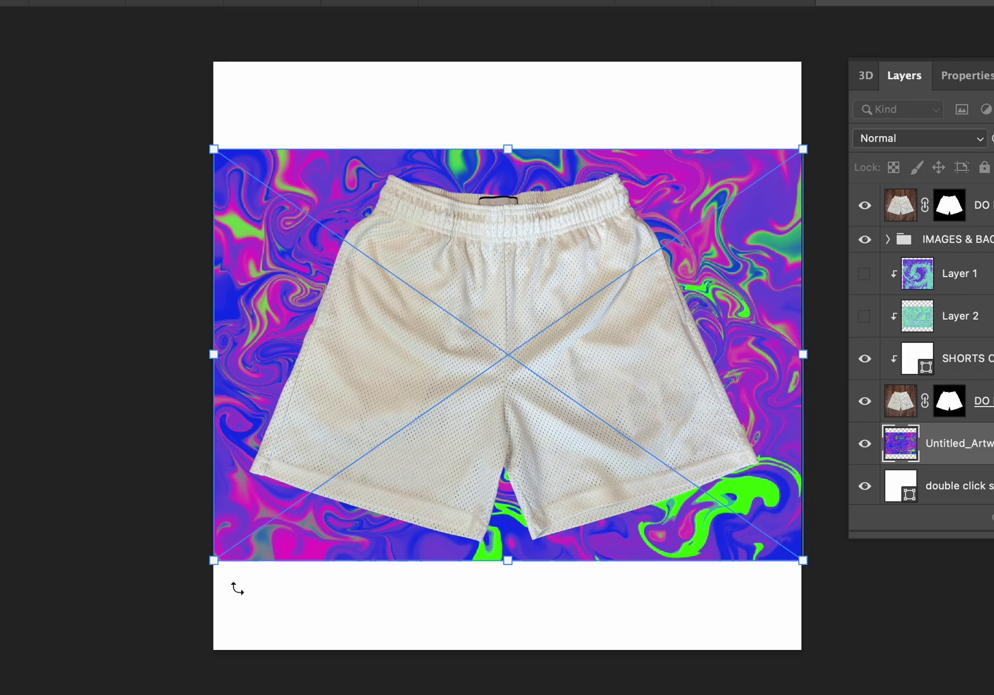
drag(213, 560, 237, 545)
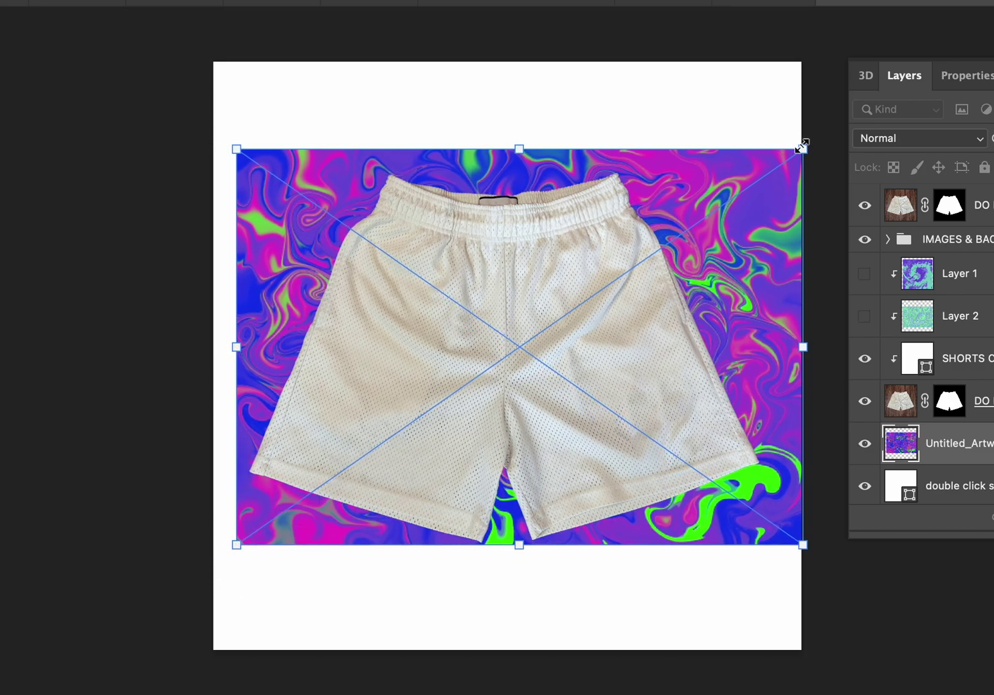
drag(804, 149, 769, 165)
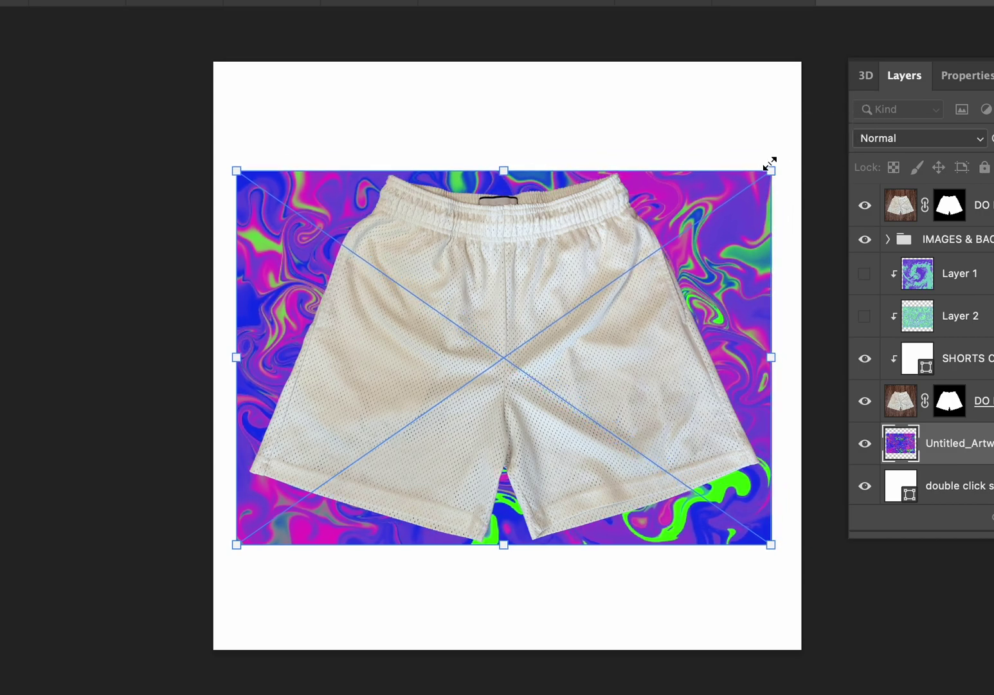
Move the artwork layer into the clipping group above the shorts color layer, and lower its opacity slightly
drag(973, 447, 990, 337)
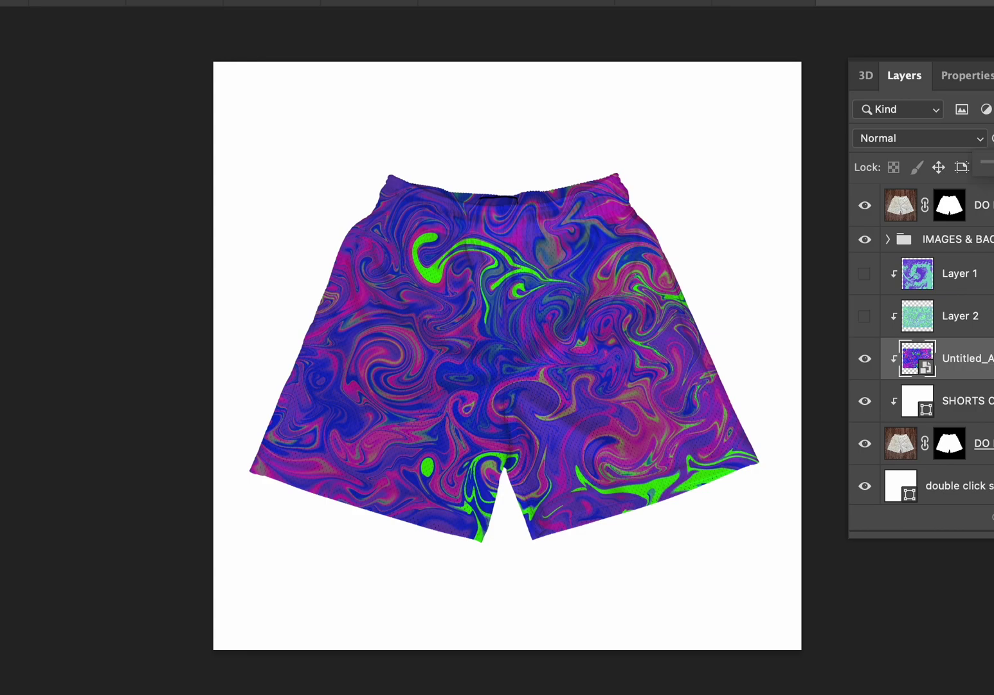
drag(993, 161, 993, 161)
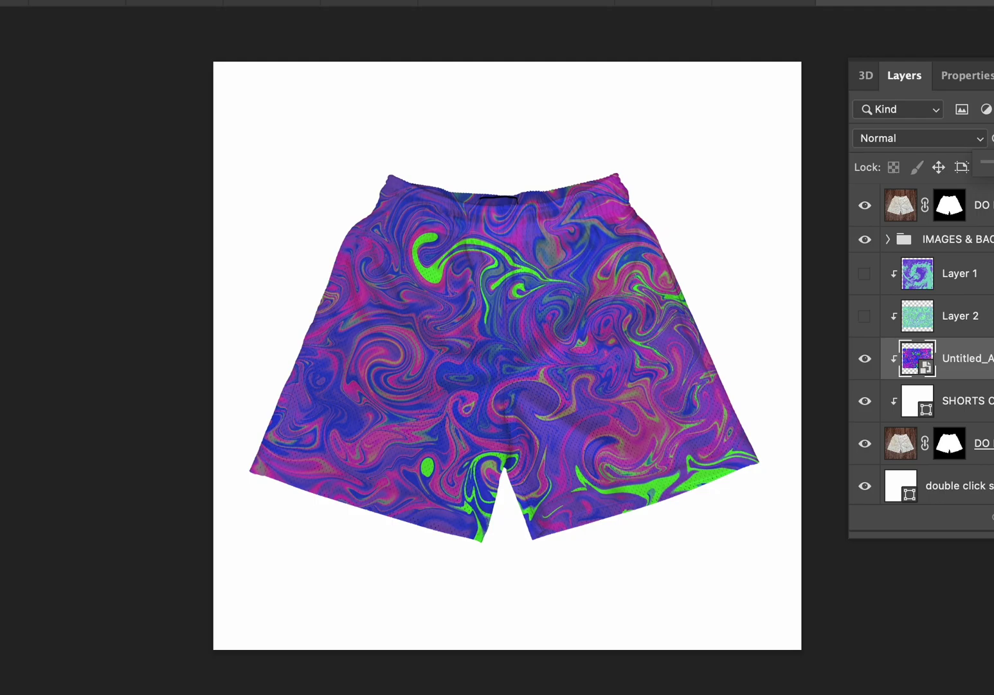
Add the text OASIS in enlarged type across the middle of the shorts, clipped above the artwork layer
scroll(601, 296, up, 10)
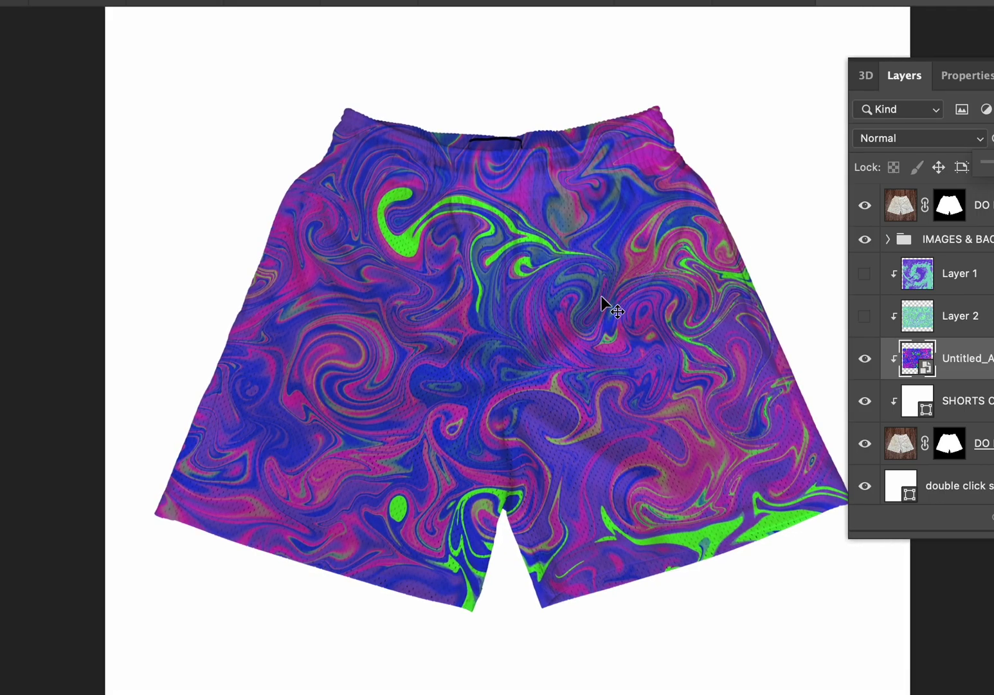
scroll(602, 296, up, 10)
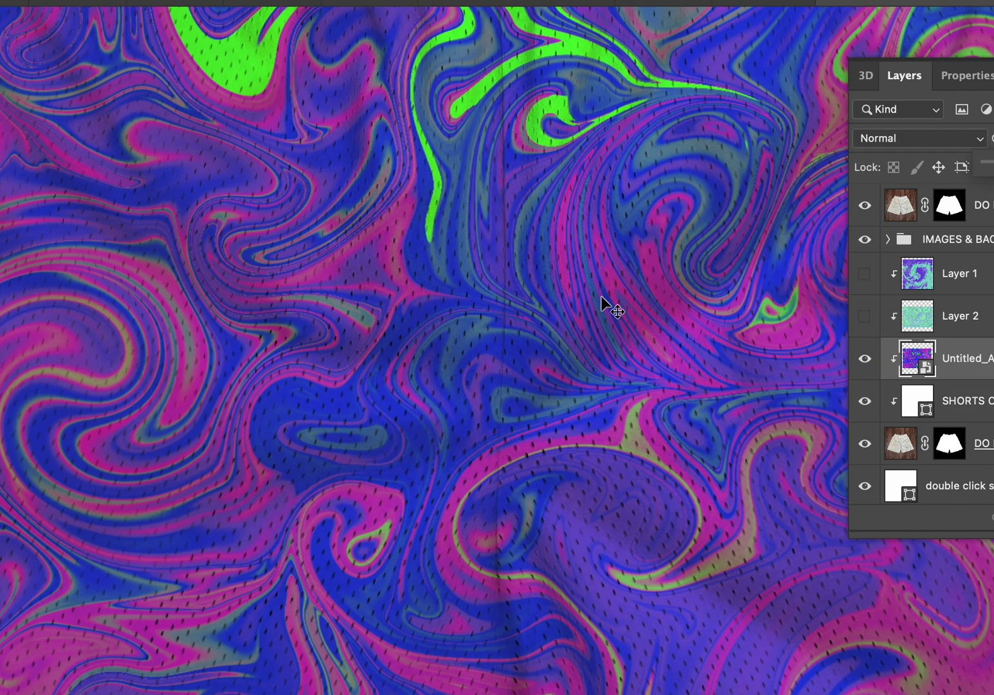
scroll(601, 295, down, 15)
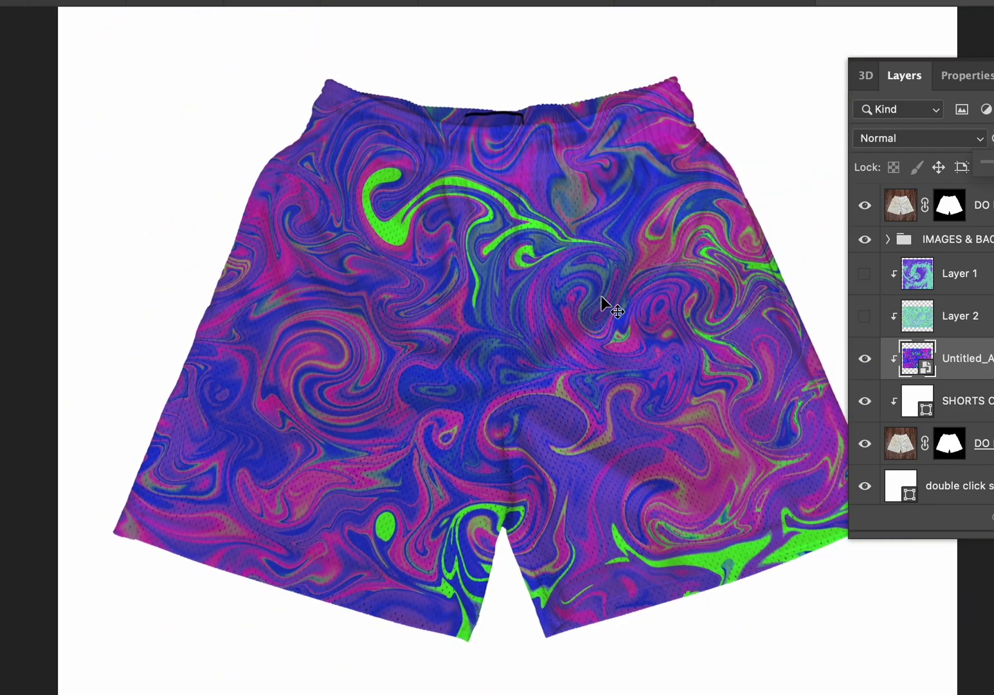
scroll(602, 296, right, 3)
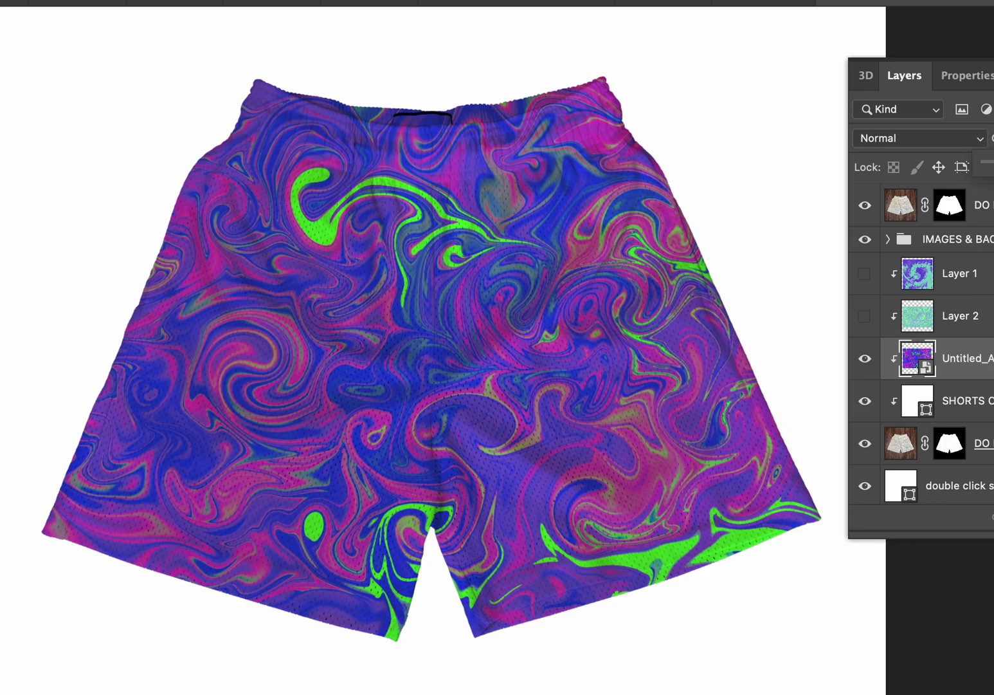
key(t)
click(412, 302)
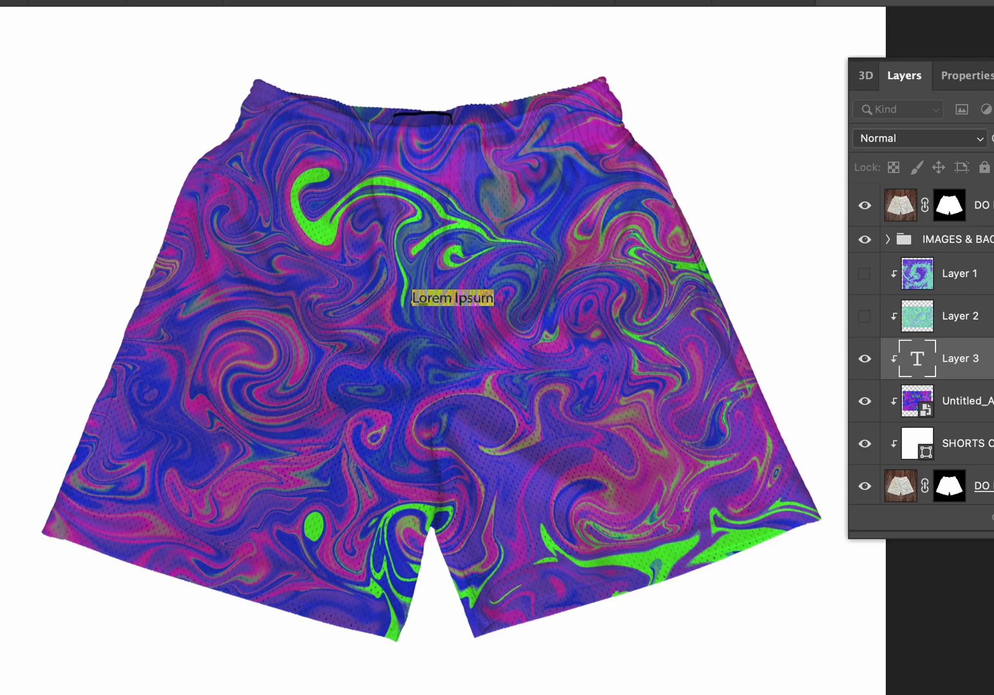
key(Return)
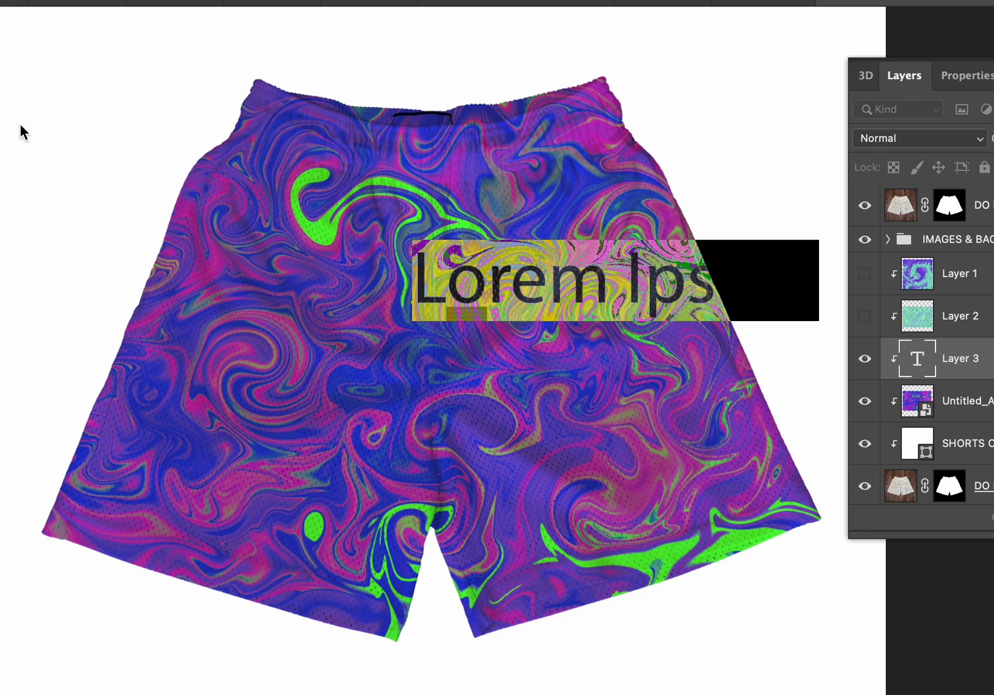
text(tri)
key(BackSpace)
key(BackSpace)
key(BackSpace)
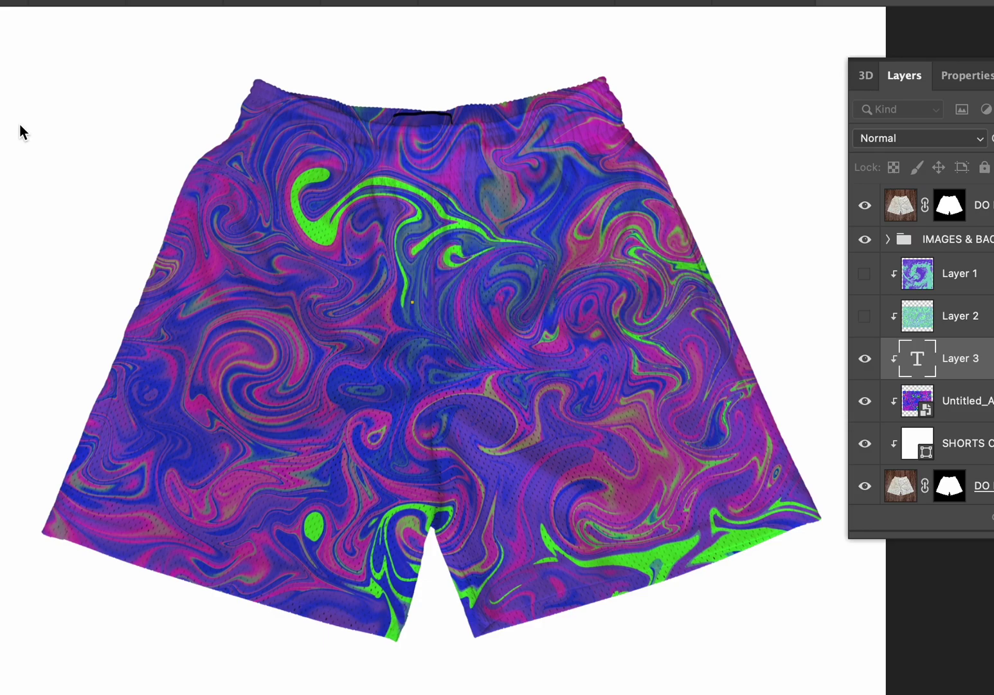
text(OASIS)
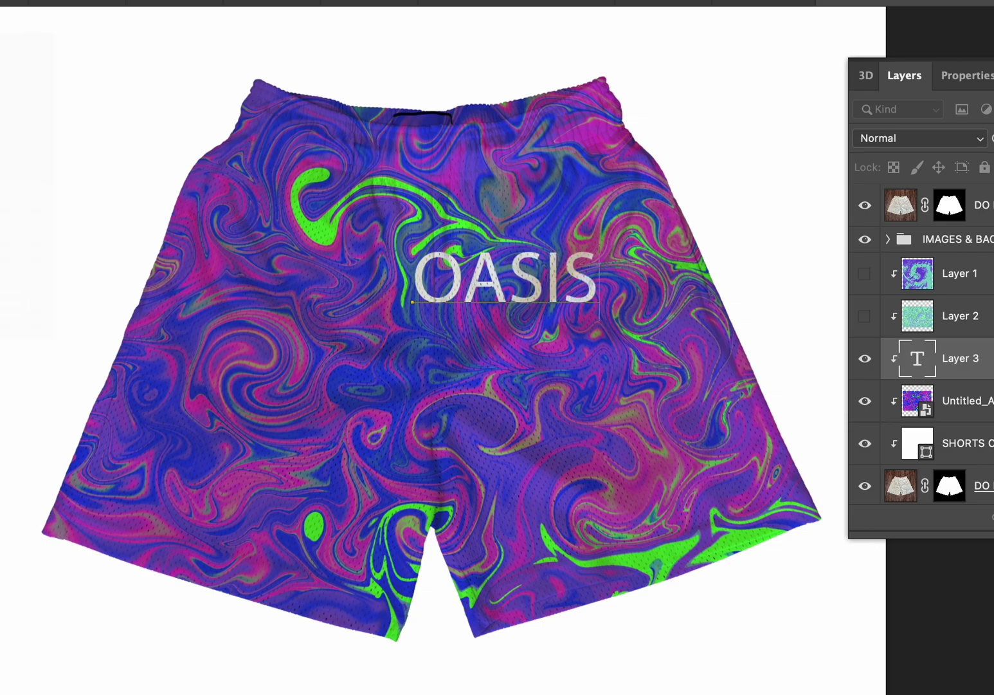
click(2, 40)
drag(488, 281, 407, 285)
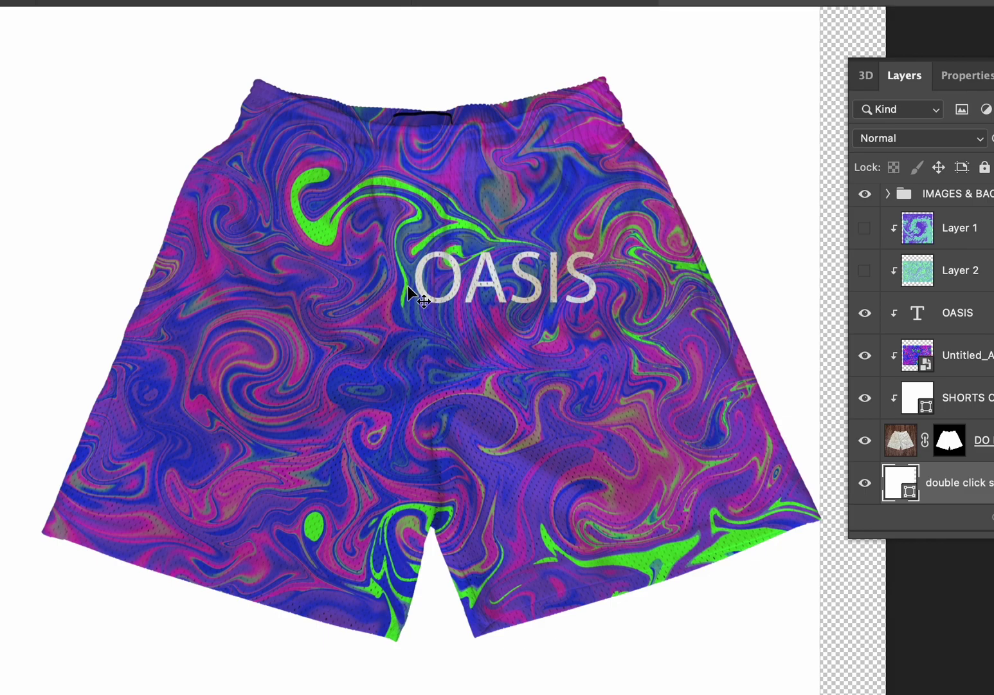
key(super+t)
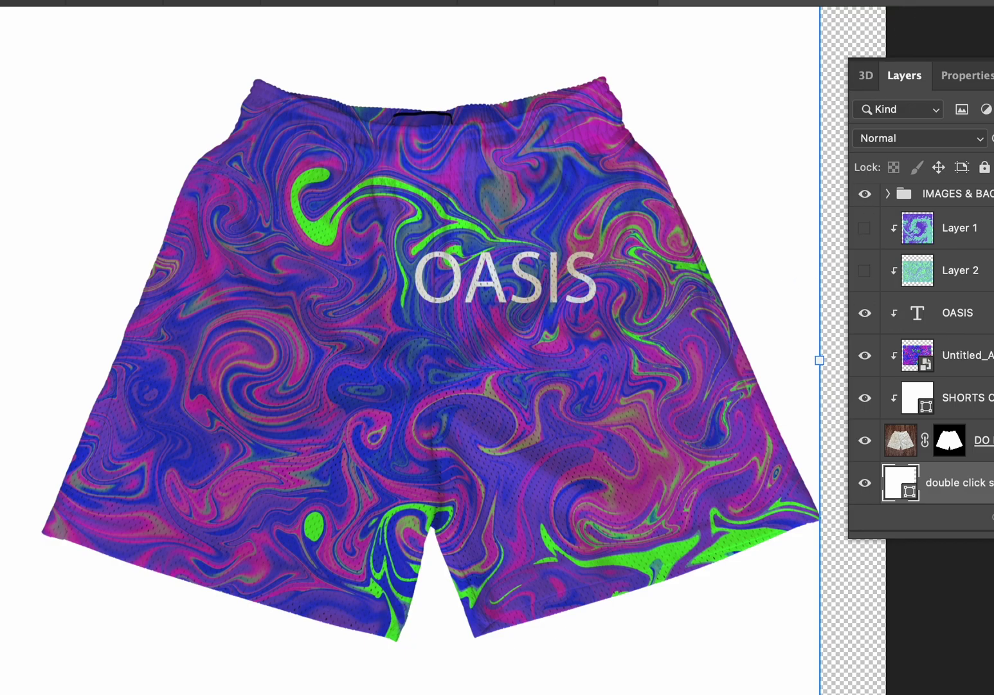
click(0, 0)
key(super+t)
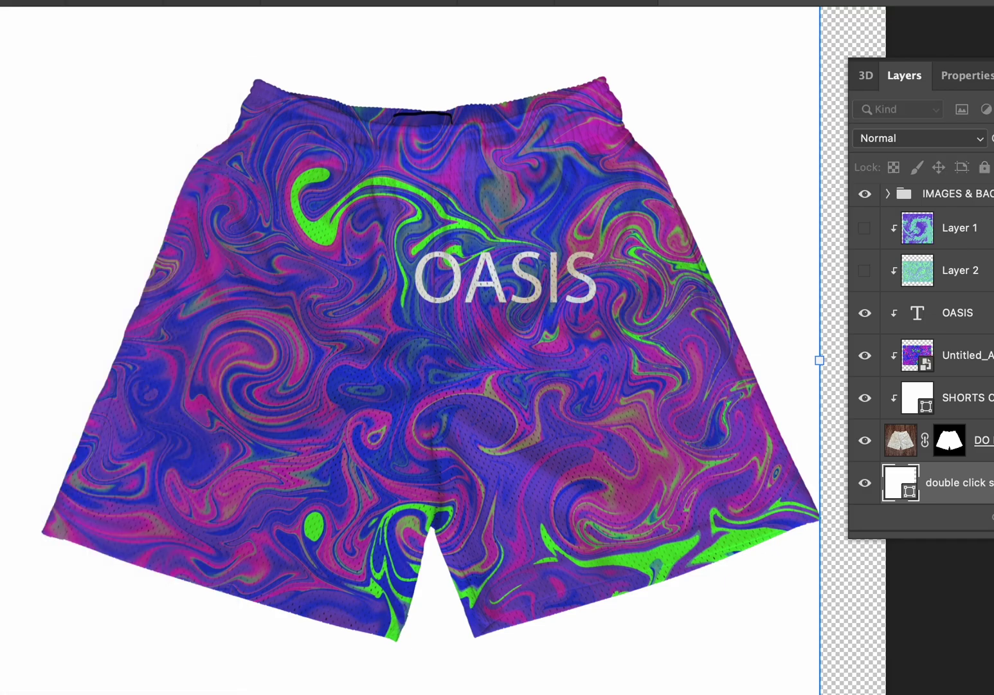
click(0, 0)
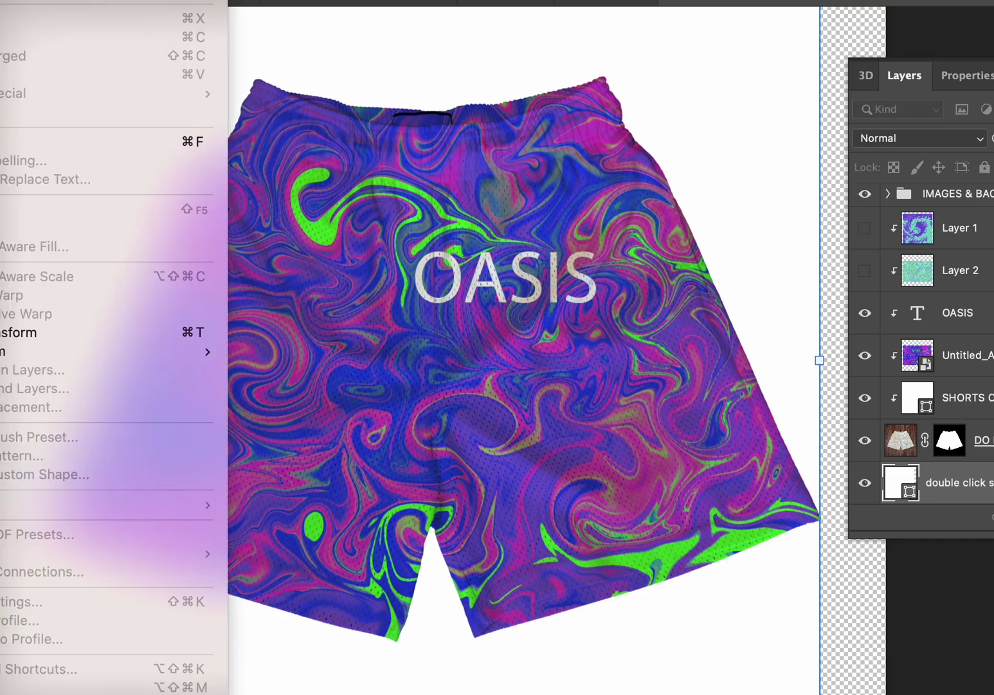
key(Escape)
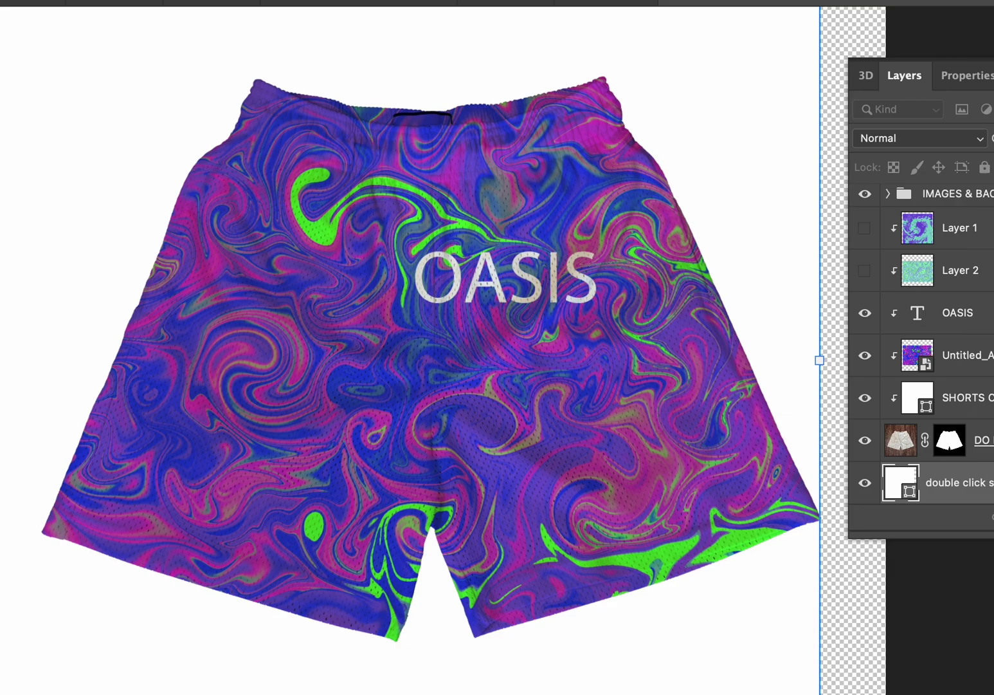
click(0, 0)
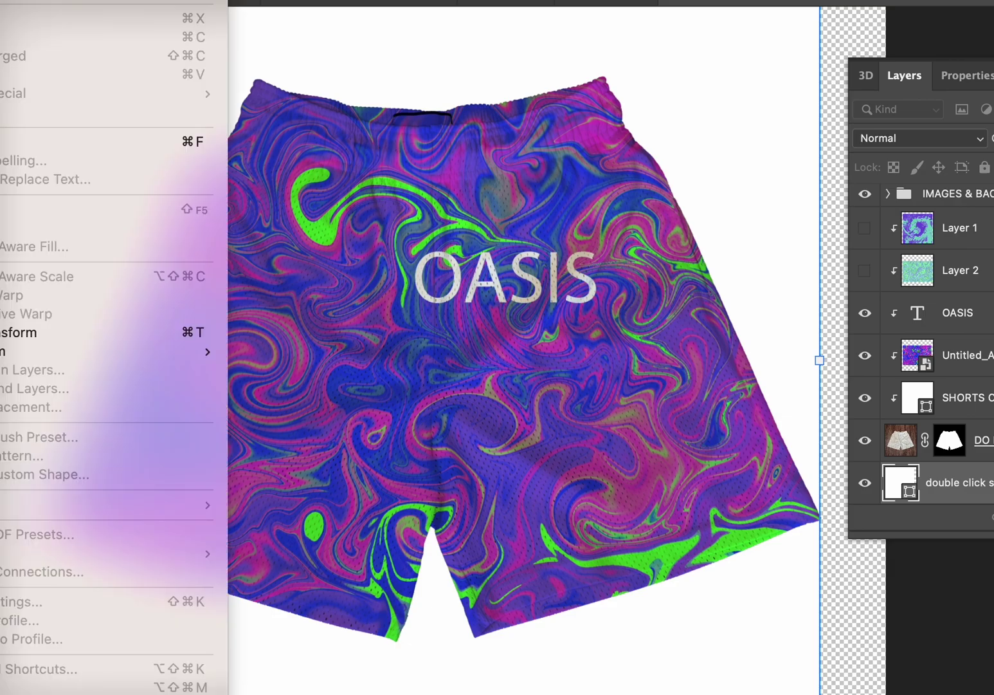
key(Escape)
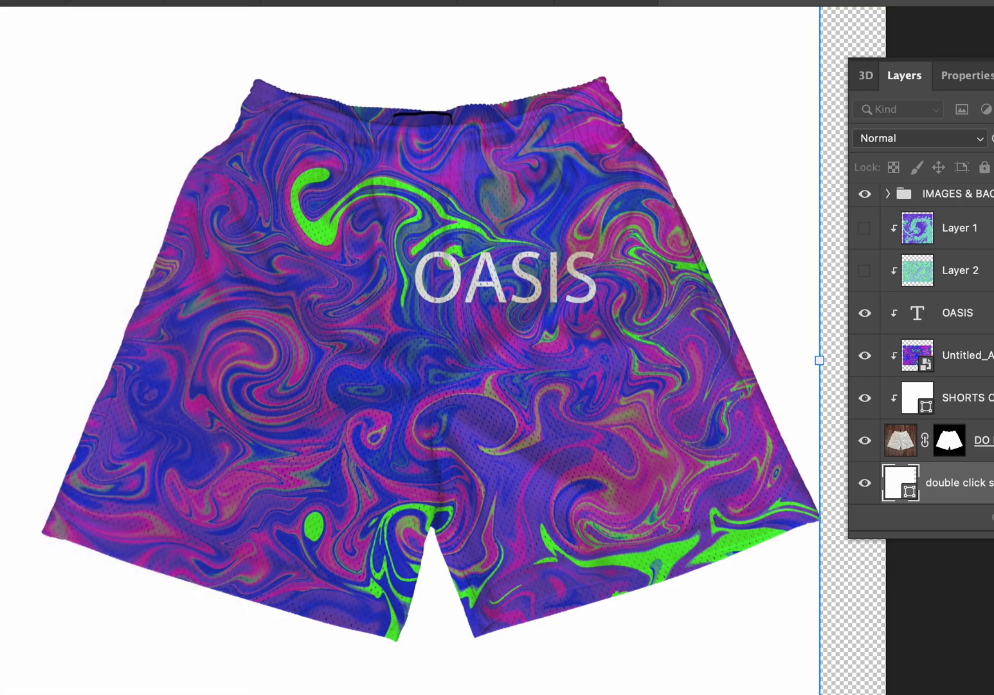
key(Return)
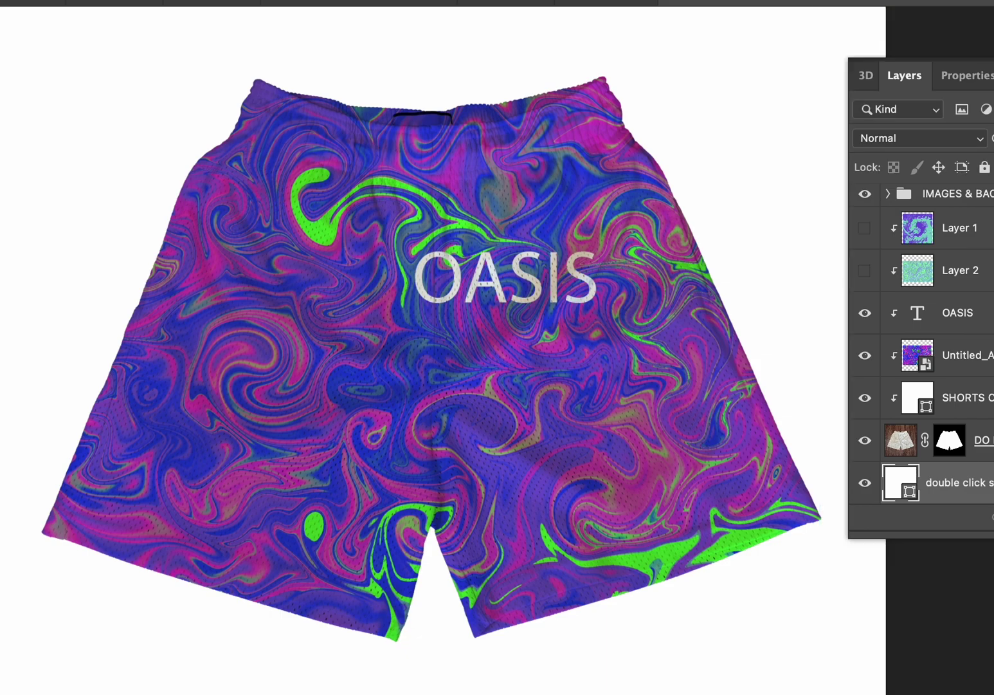
Select the OASIS text layer, scale the text up and centre it on the upper half of the shorts
click(982, 313)
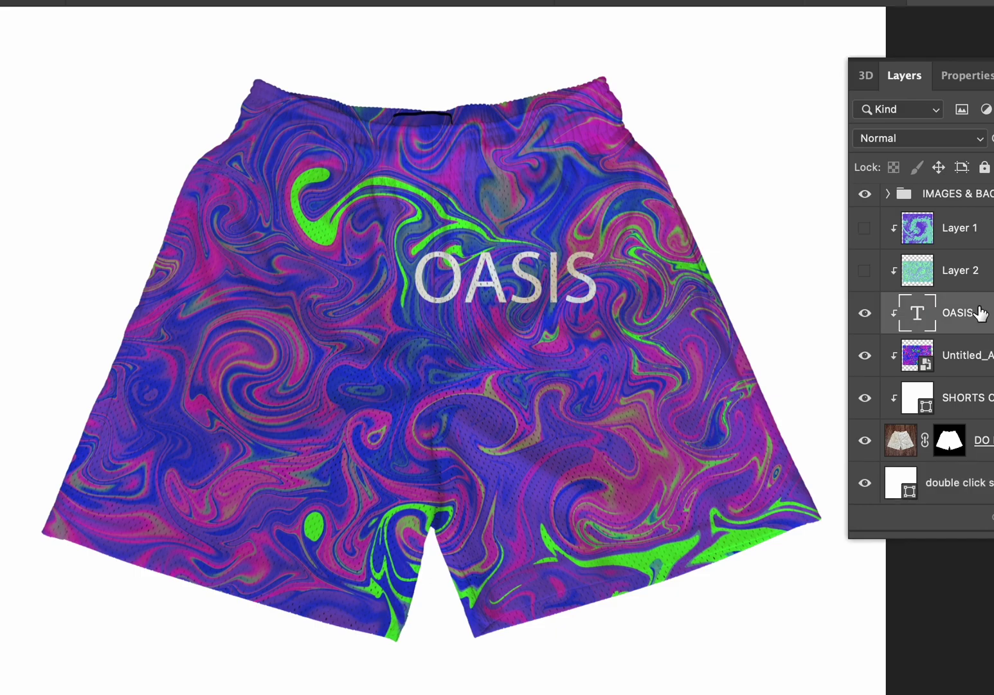
key(ctrl+t)
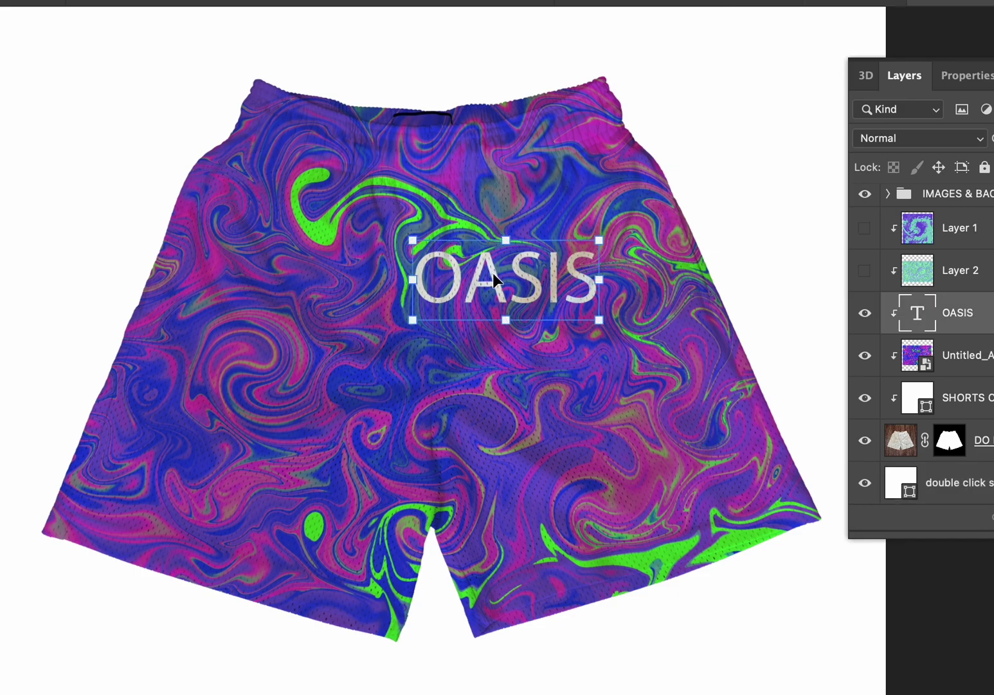
drag(496, 283, 372, 262)
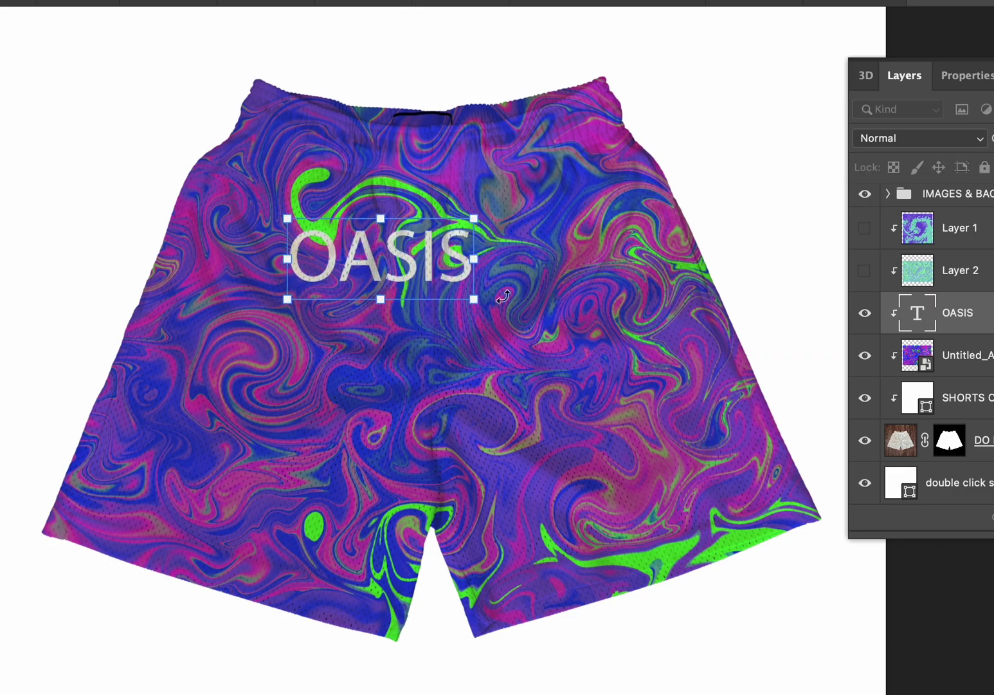
drag(474, 299, 612, 358)
mouse_move(495, 323)
mouse_down()
mouse_move(466, 351)
mouse_move(474, 359)
mouse_move(491, 326)
mouse_up()
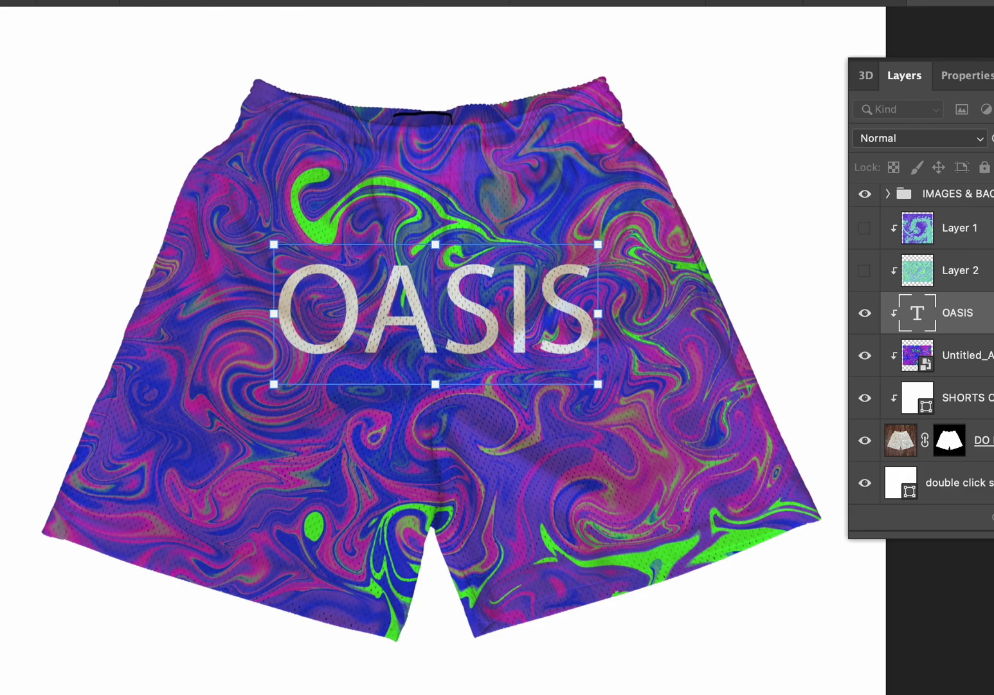
Change the OASIS text to the bold italic Md BT font and recentre it across the shorts
key(t)
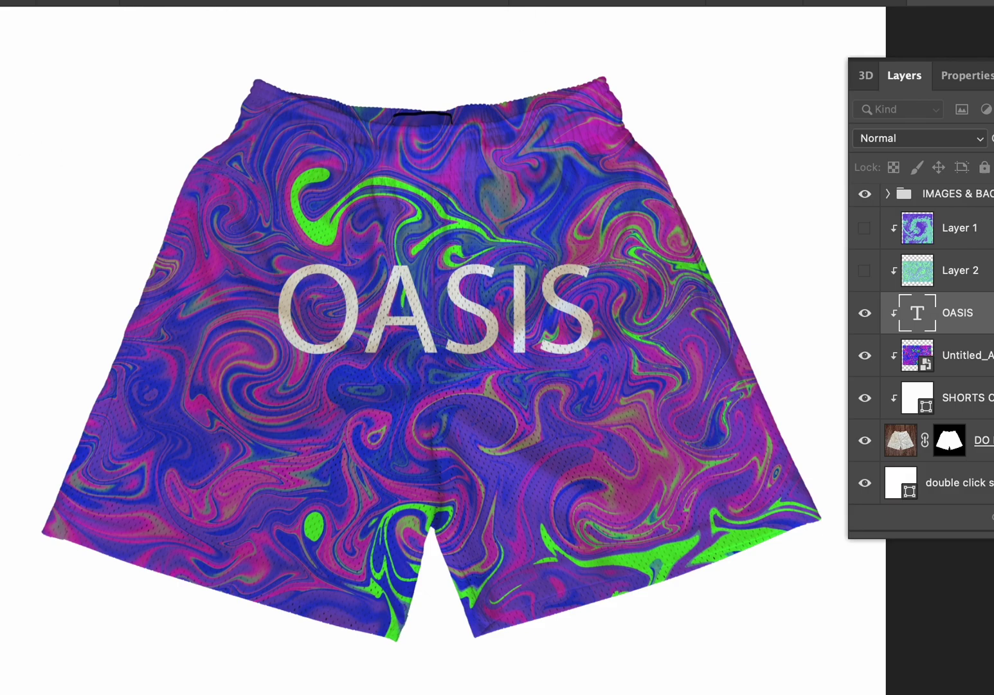
click(392, 316)
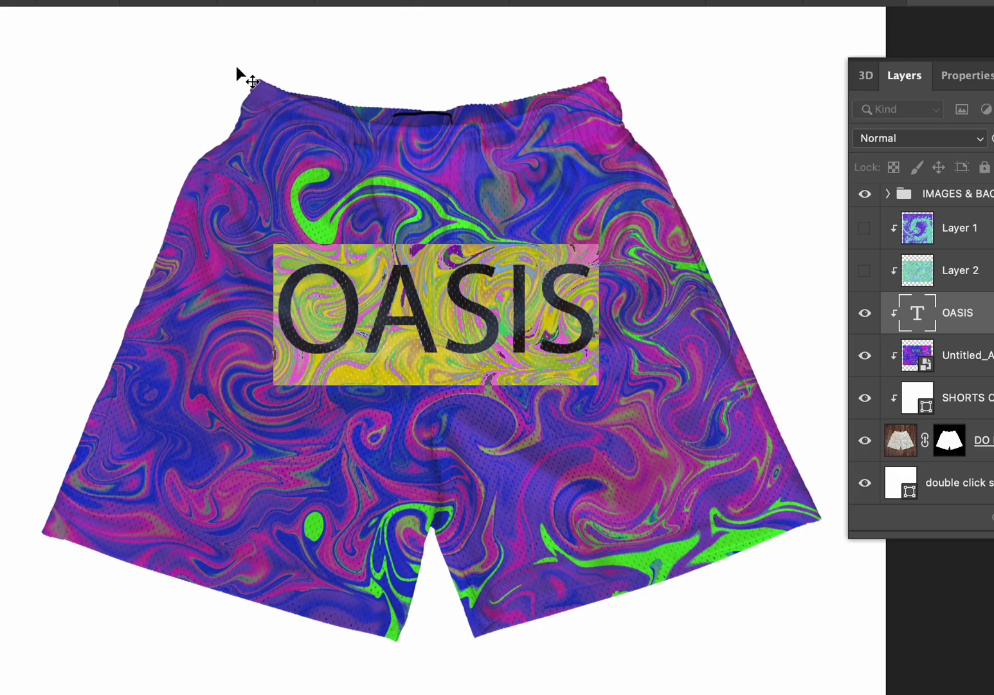
click(218, 1)
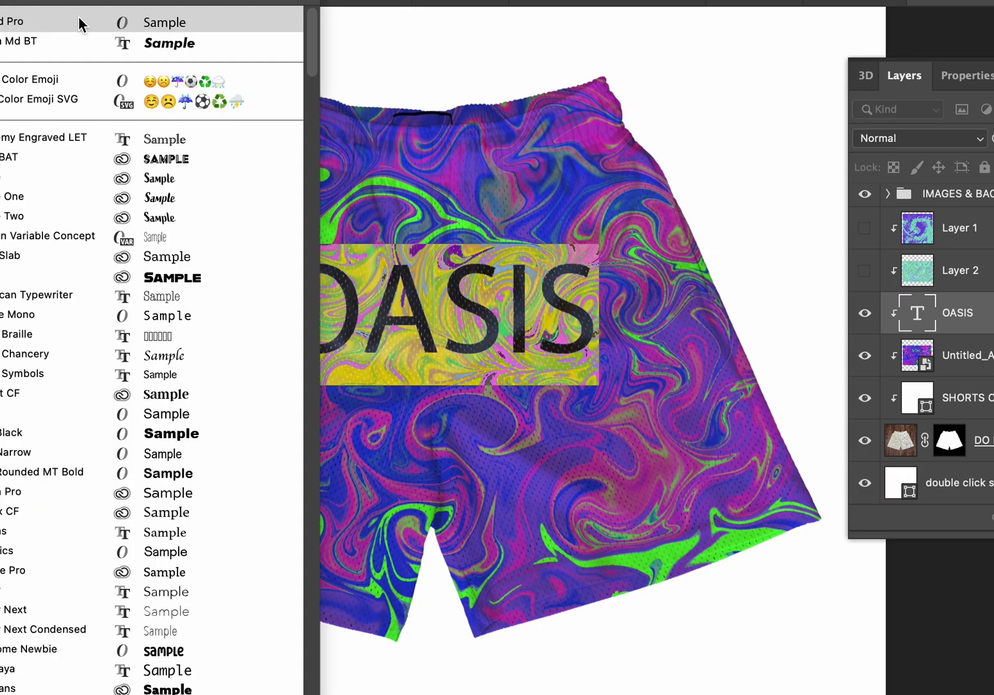
click(79, 40)
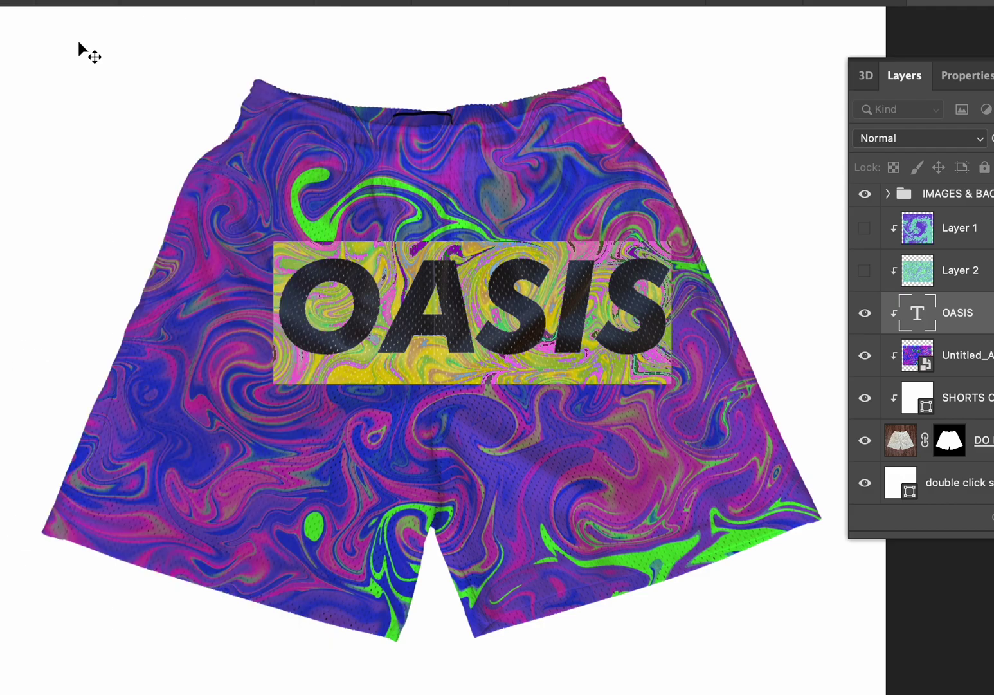
click(0, 40)
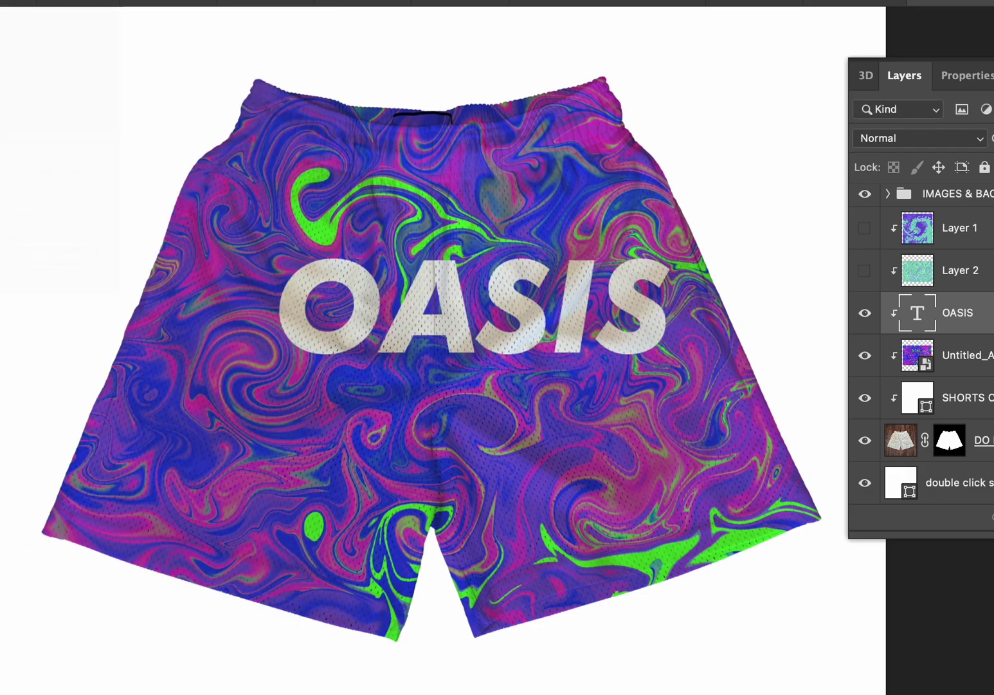
key(super+t)
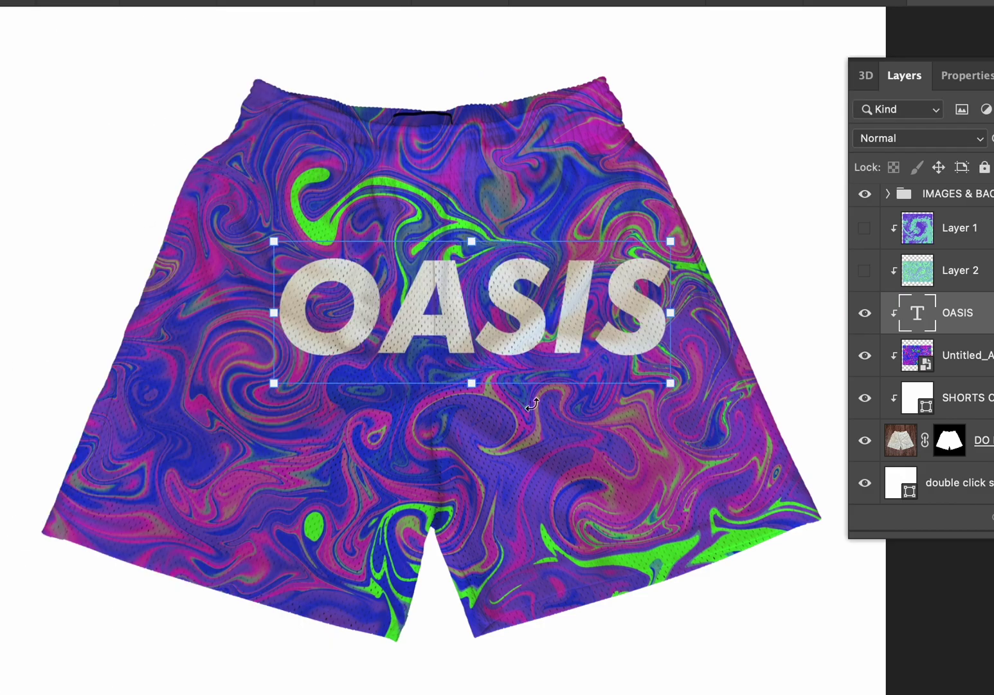
drag(453, 318, 424, 322)
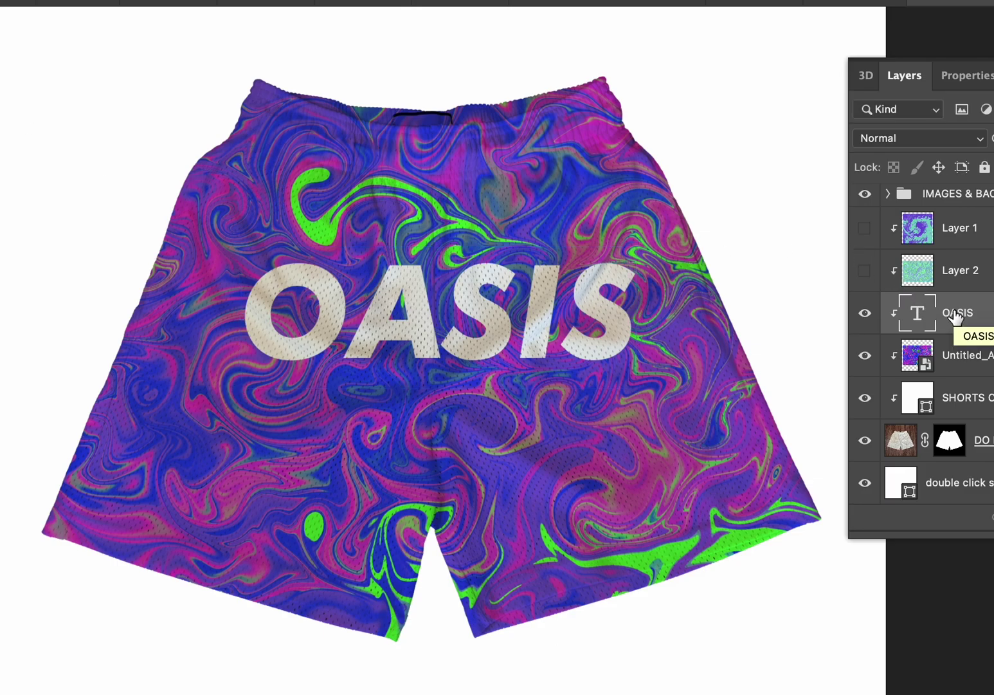
Duplicate the OASIS text layer, with the copy offset slightly below the original text
key(super+c)
key(super+v)
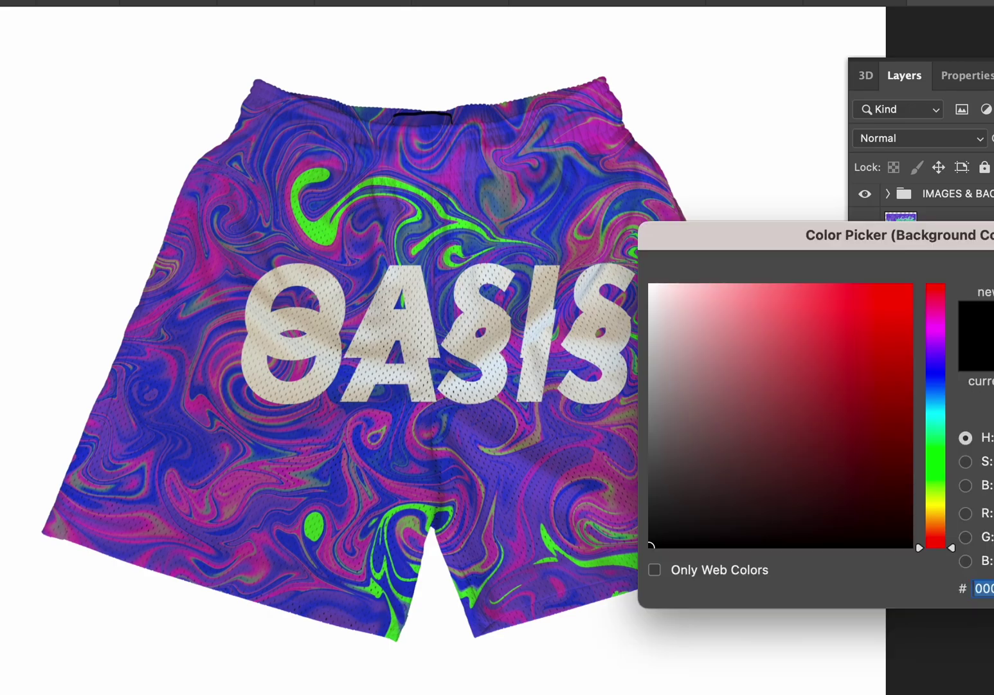
Set the background color to white and the foreground color to black
click(649, 284)
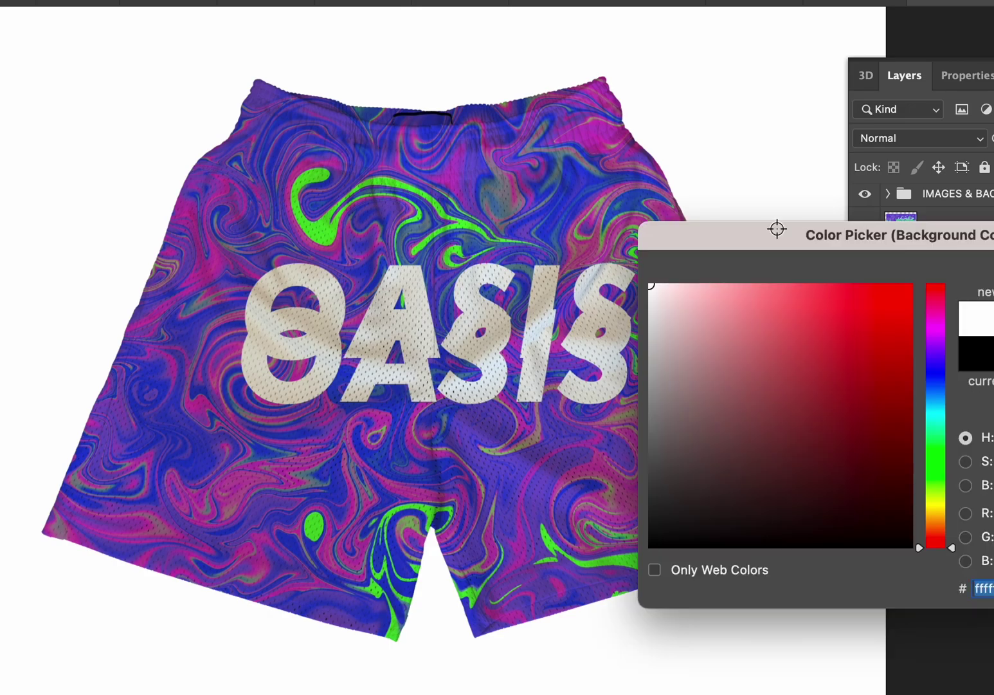
key(Return)
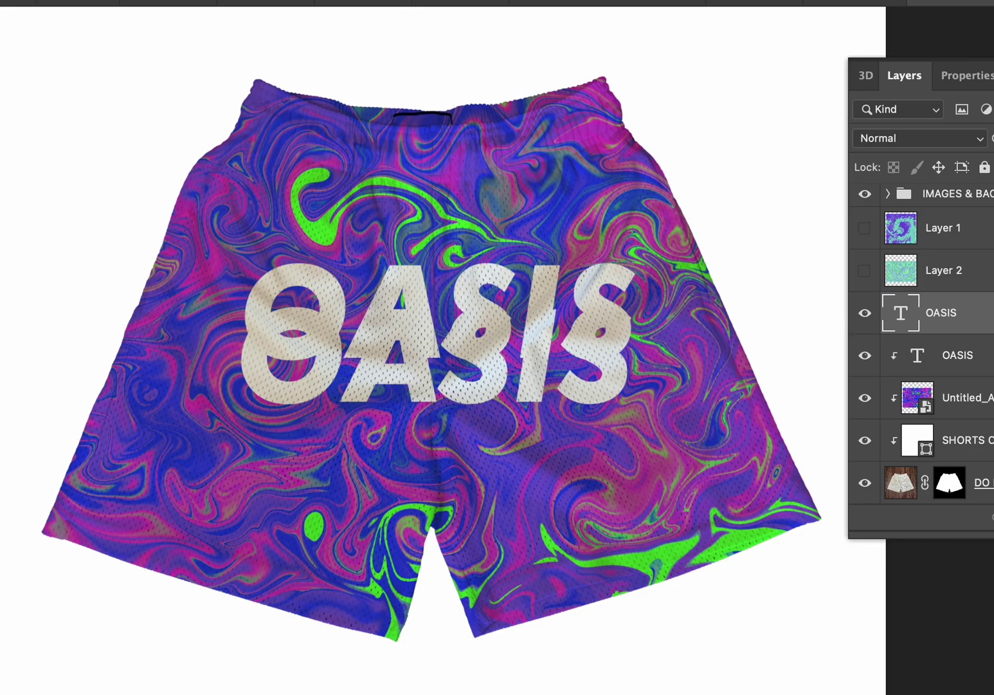
click(1, 283)
click(838, 470)
drag(838, 469, 531, 617)
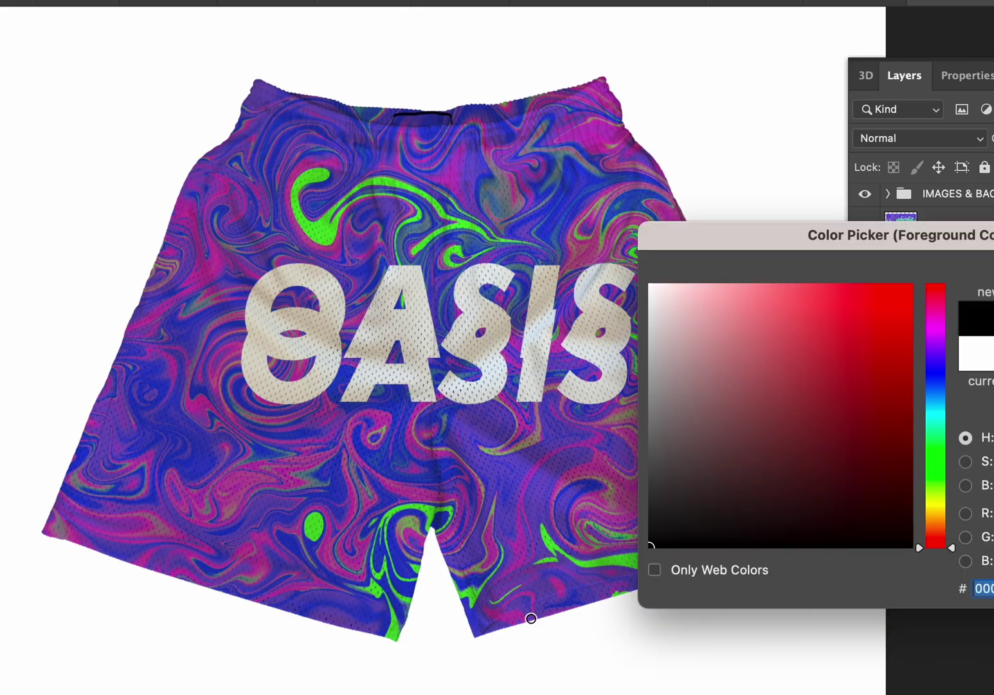
key(Return)
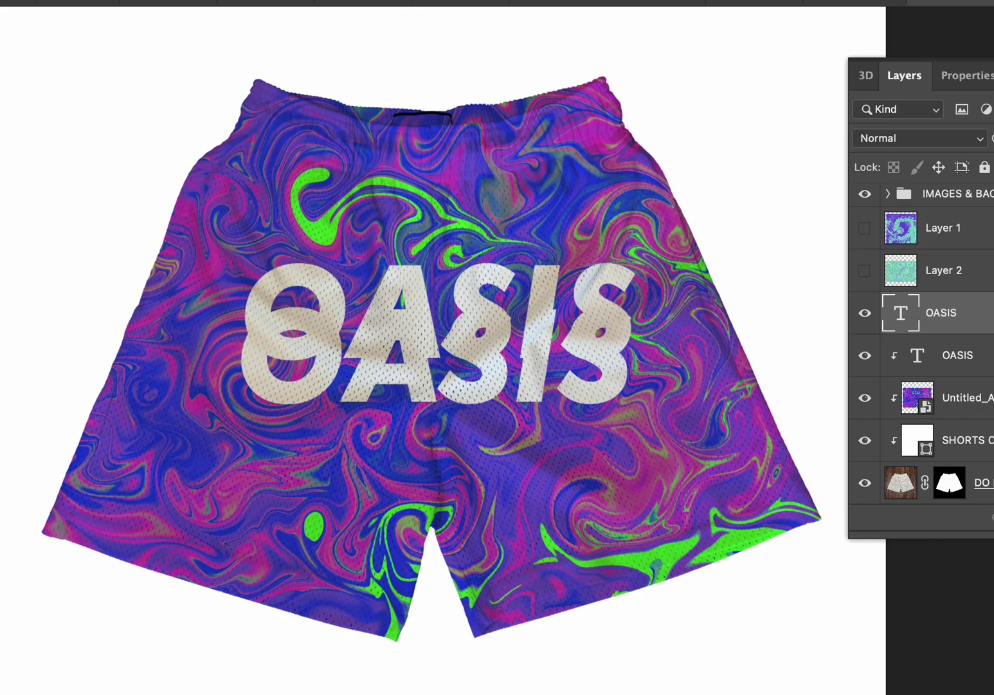
Recolor the lower, offset copy of the OASIS text to black
click(956, 367)
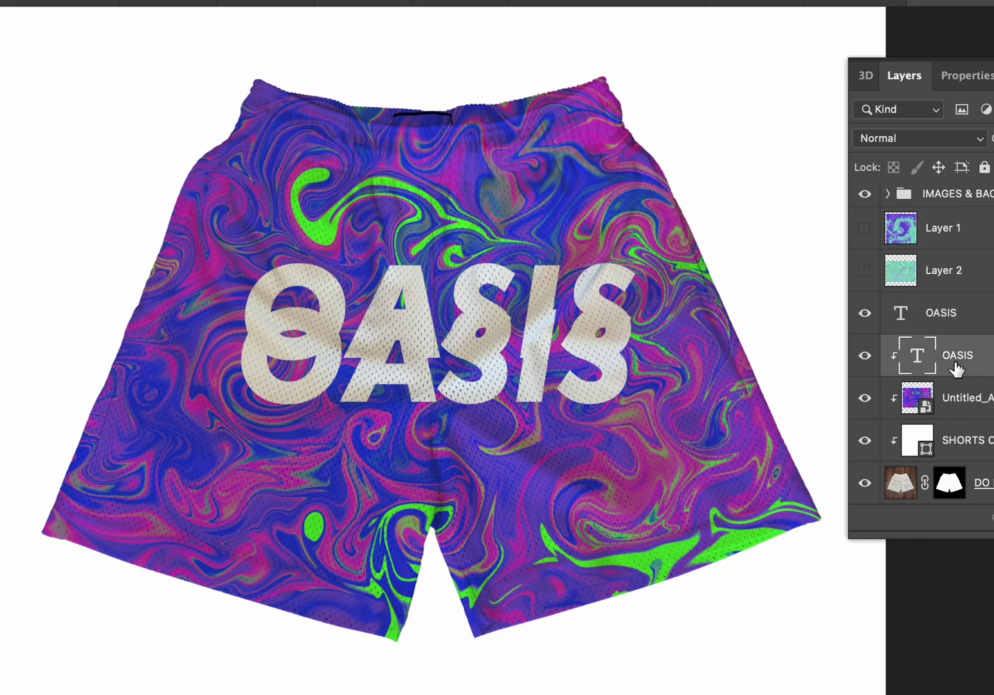
click(865, 315)
click(865, 315)
click(966, 325)
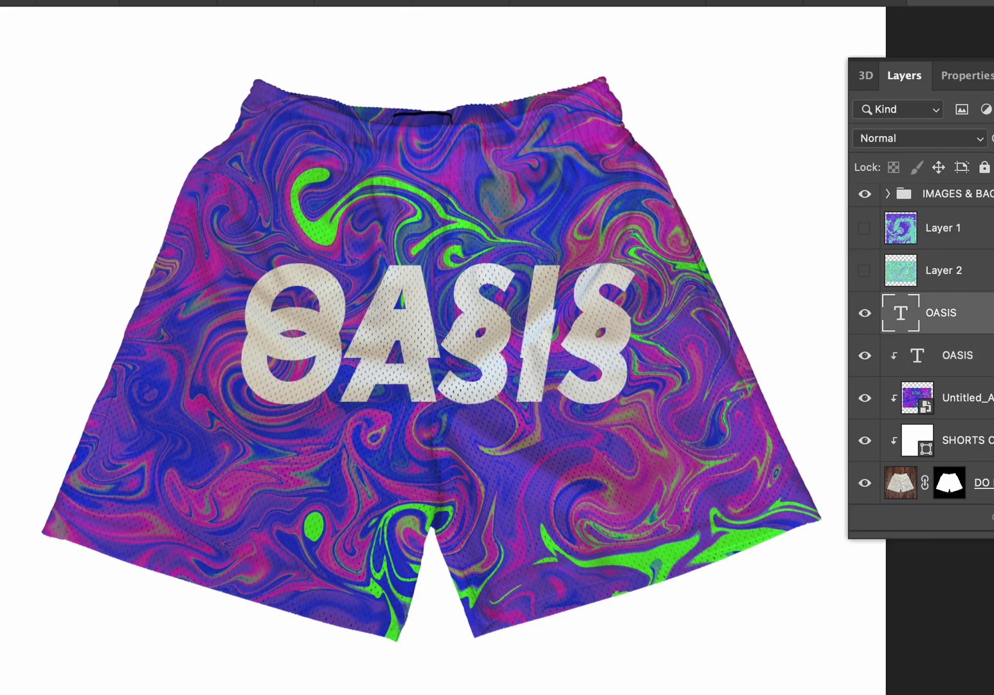
click(489, 379)
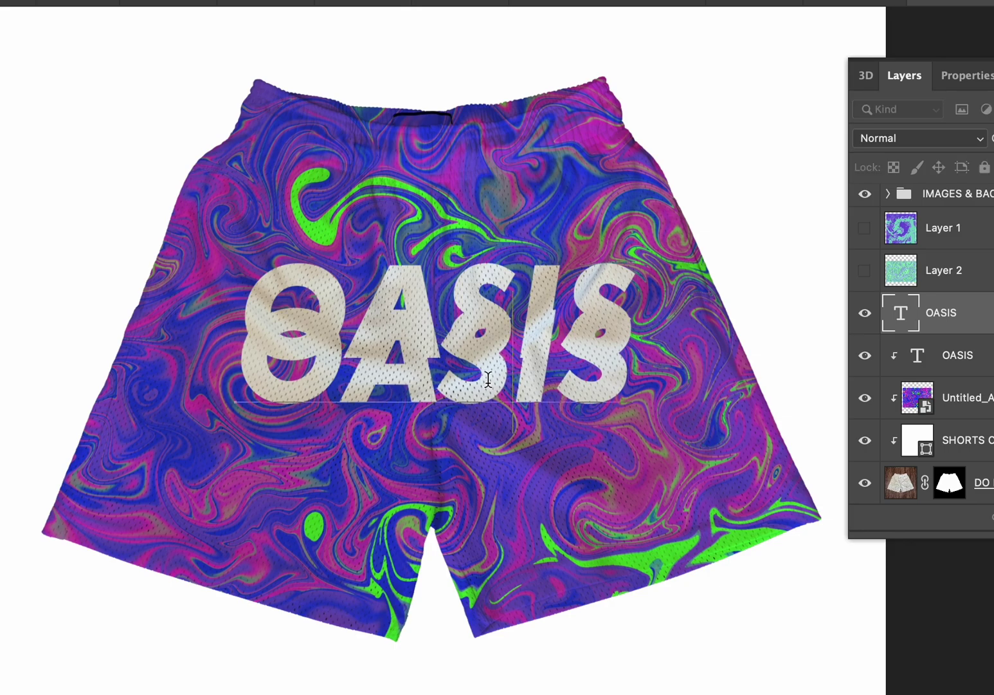
key(super+a)
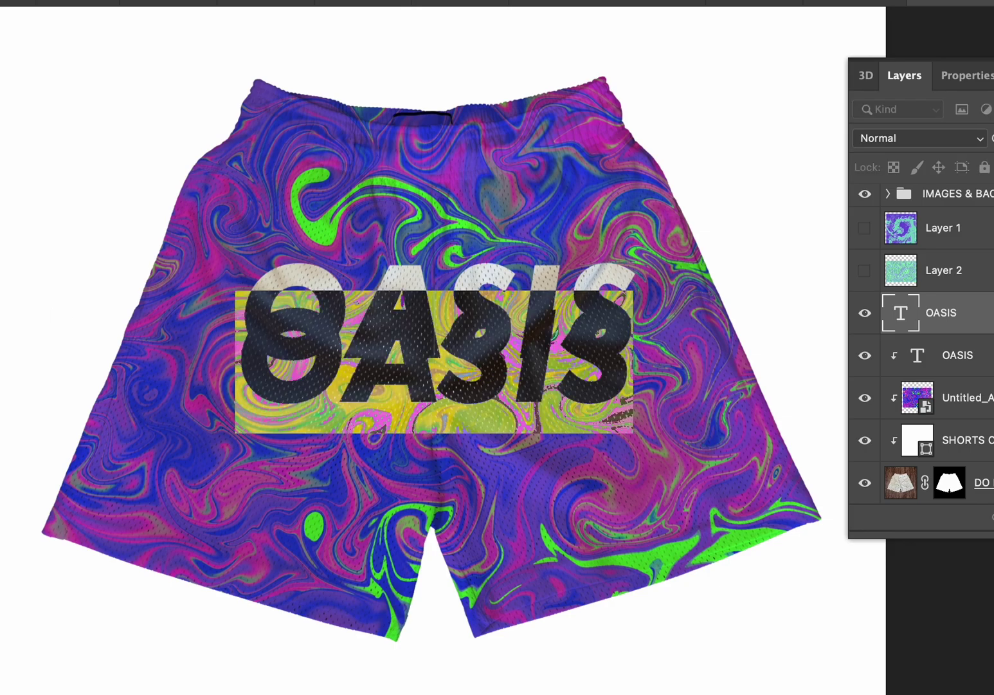
click(629, 1)
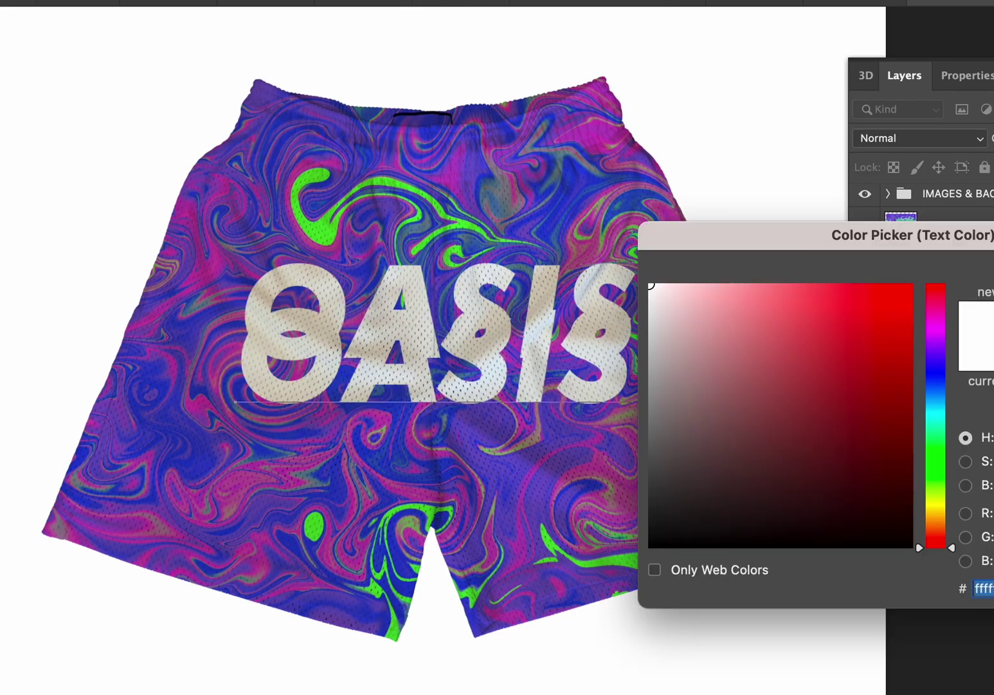
drag(762, 404, 599, 583)
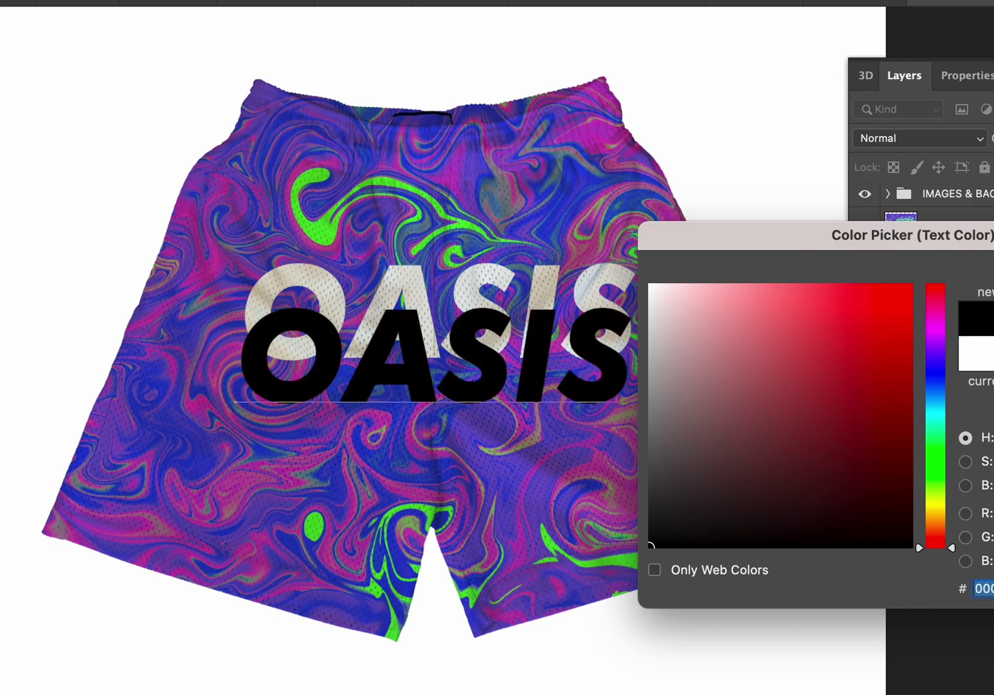
key(Return)
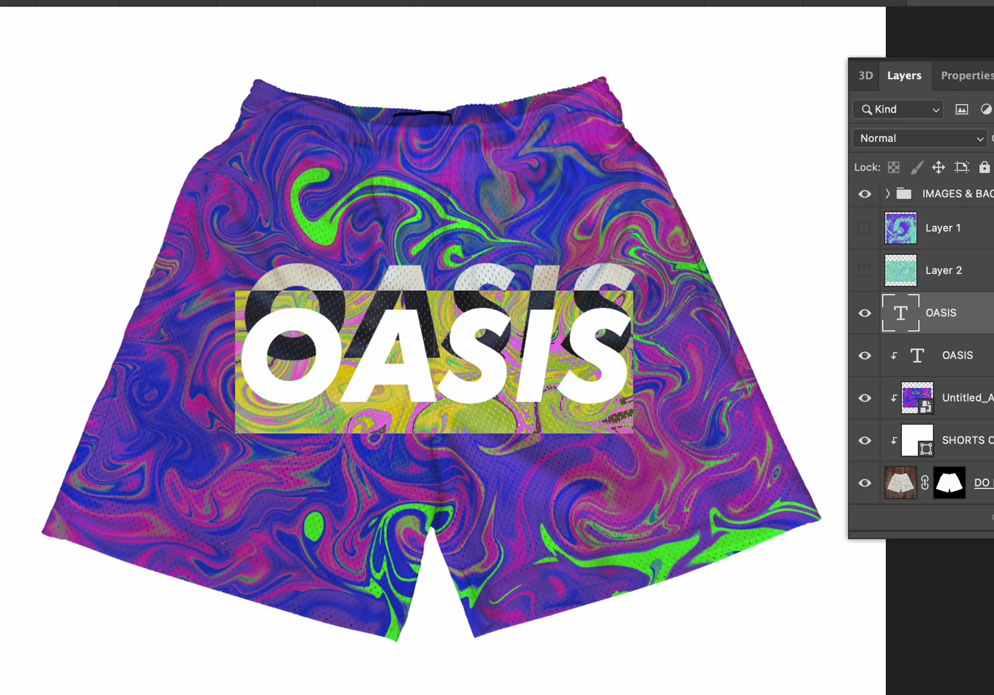
key(Escape)
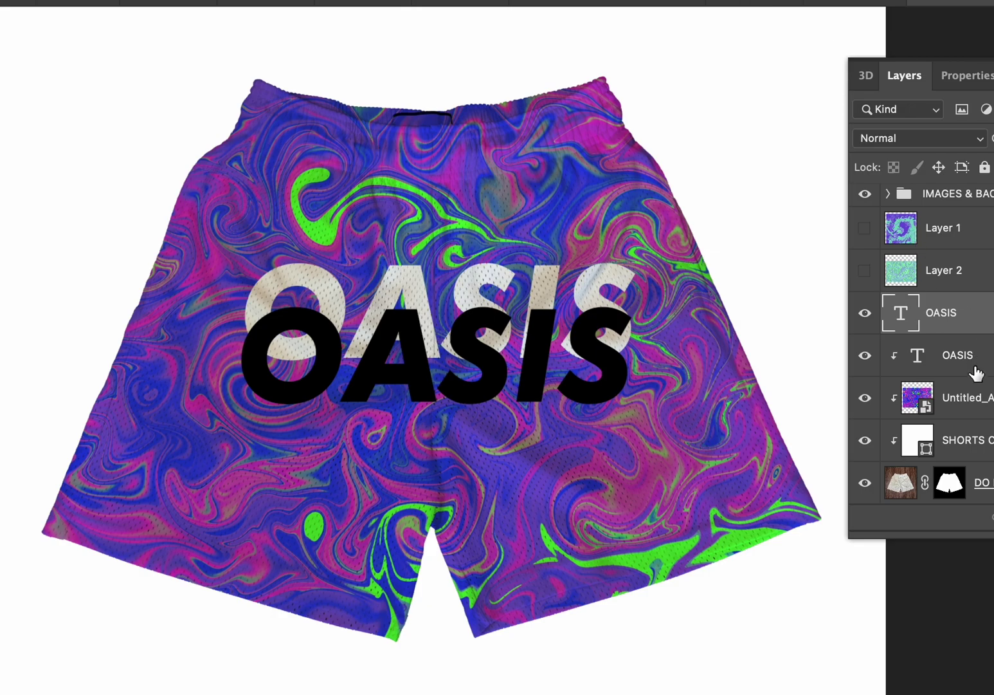
Move the white OASIS text layer above the black copy and make the black copy the active layer
drag(972, 362, 969, 308)
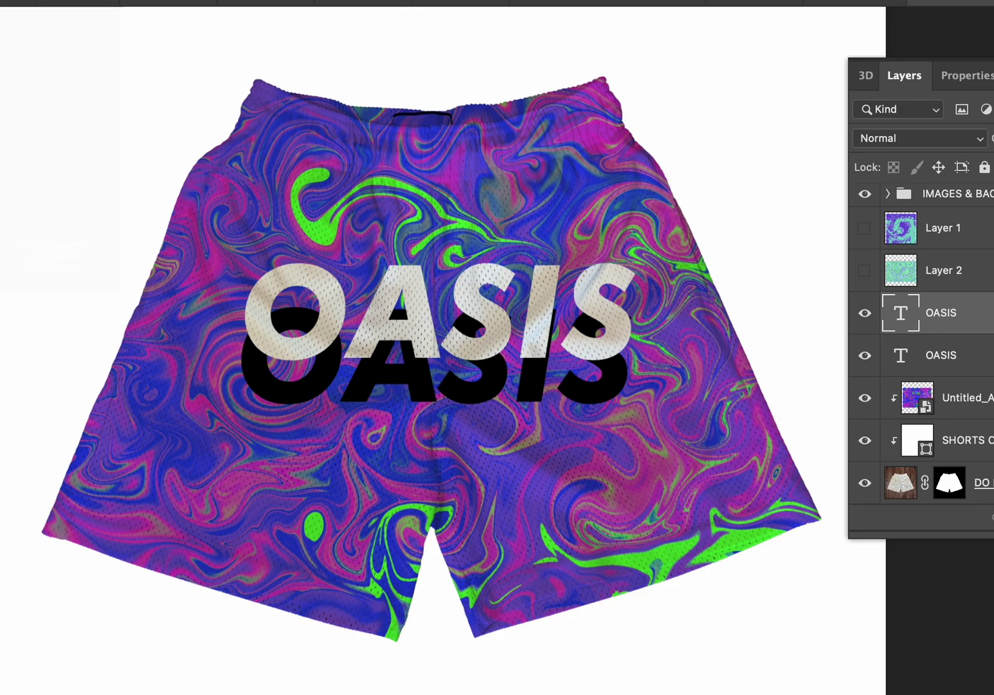
click(993, 365)
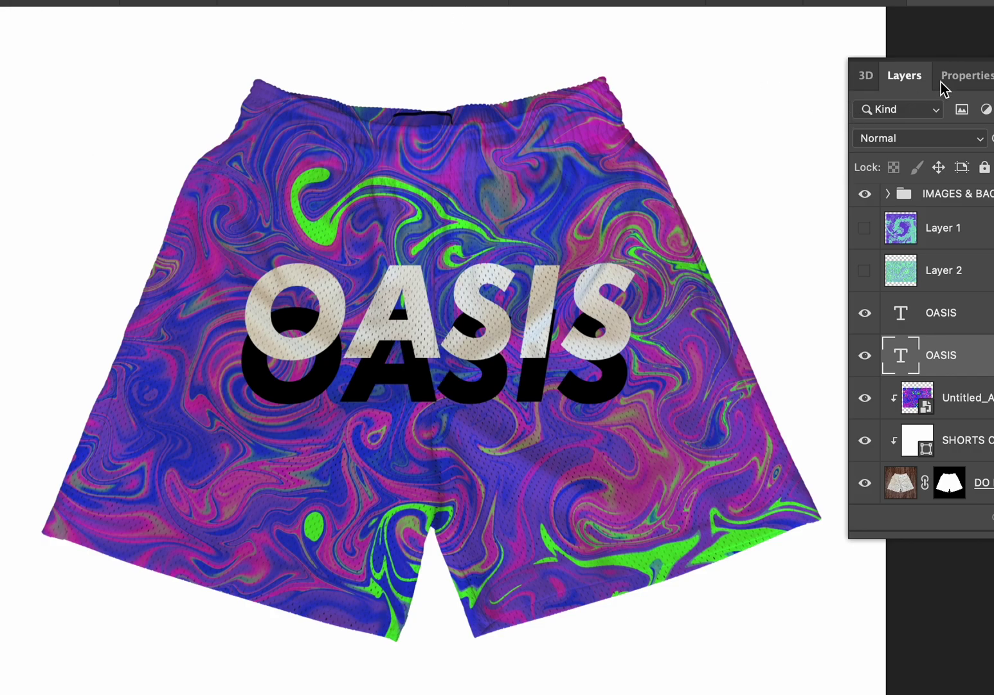
click(984, 75)
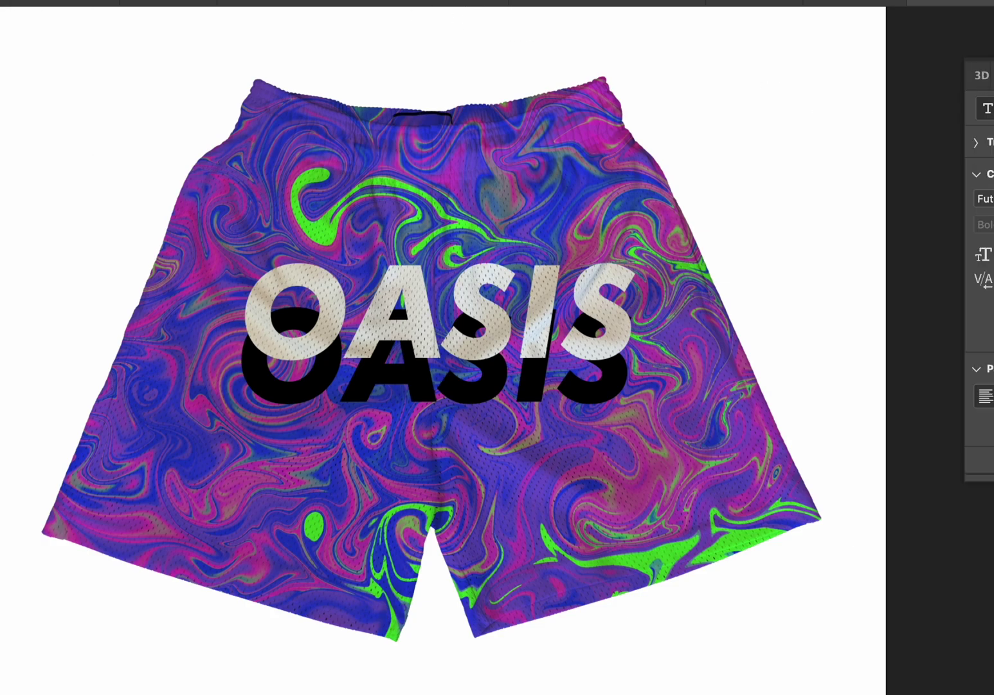
scroll(981, 290, down, 8)
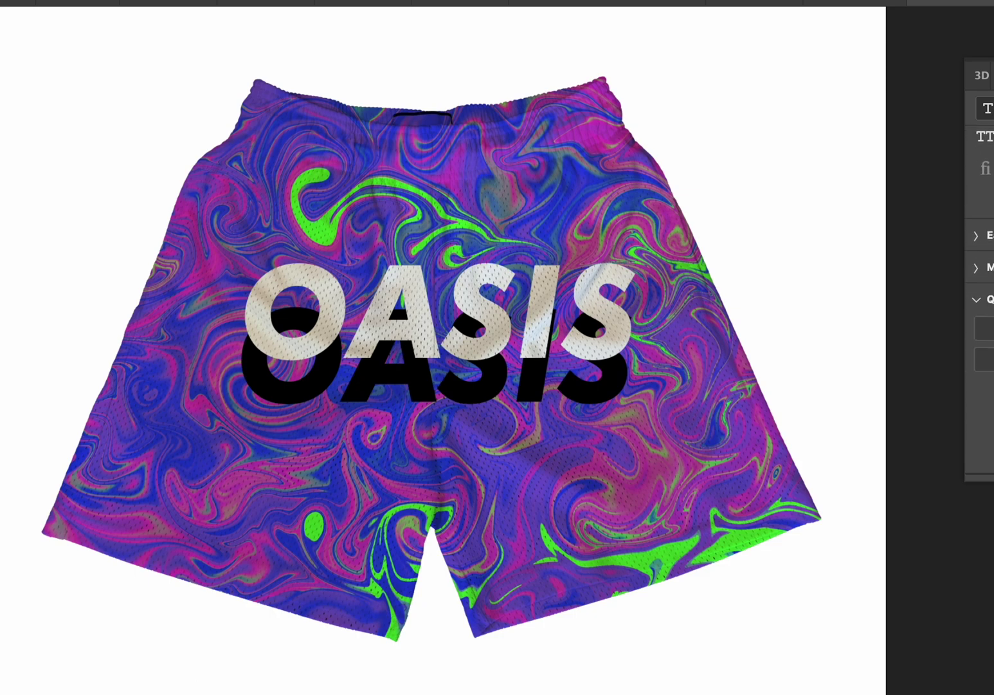
scroll(981, 289, up, 5)
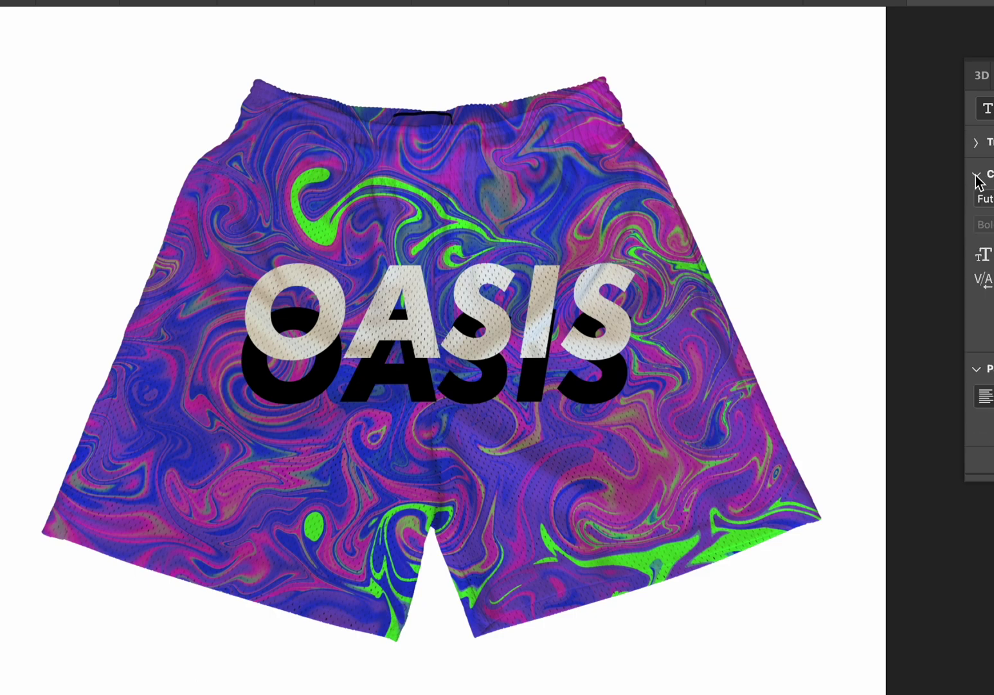
click(977, 144)
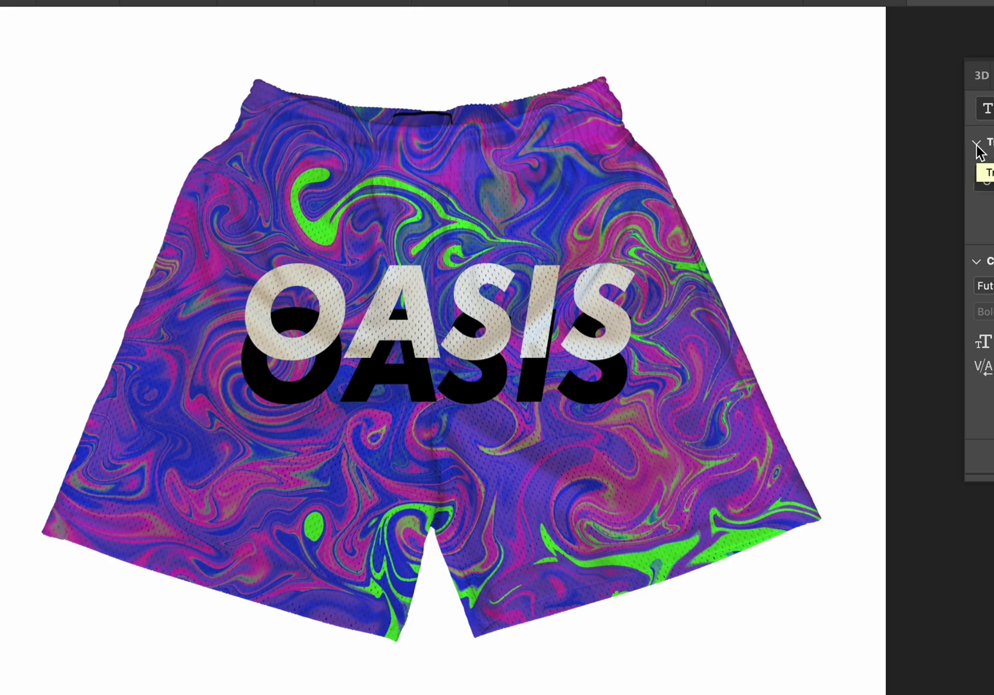
click(977, 144)
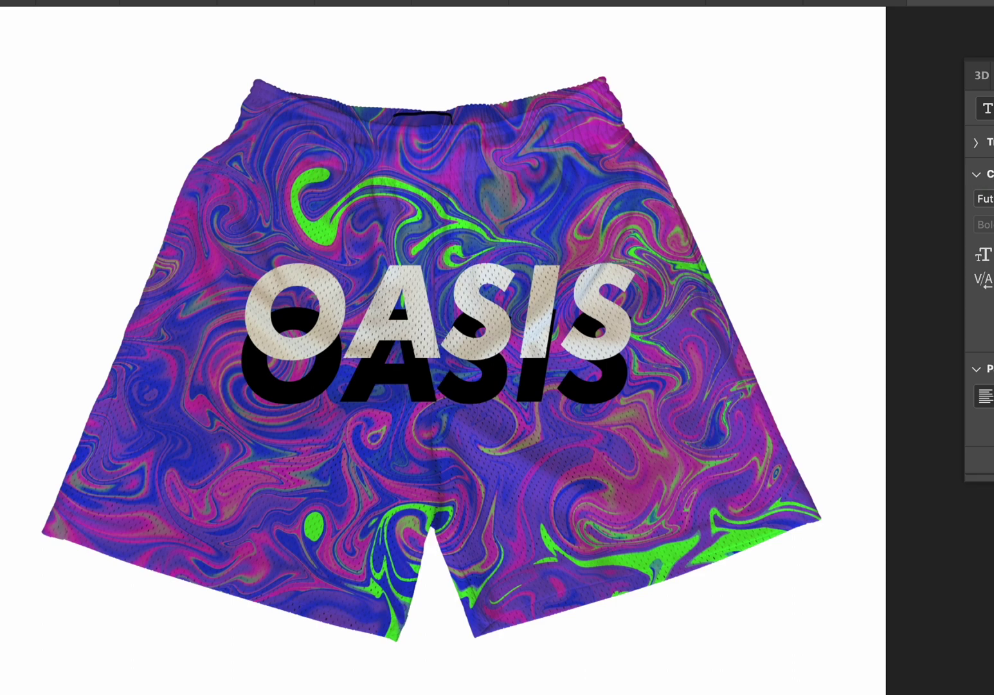
click(993, 75)
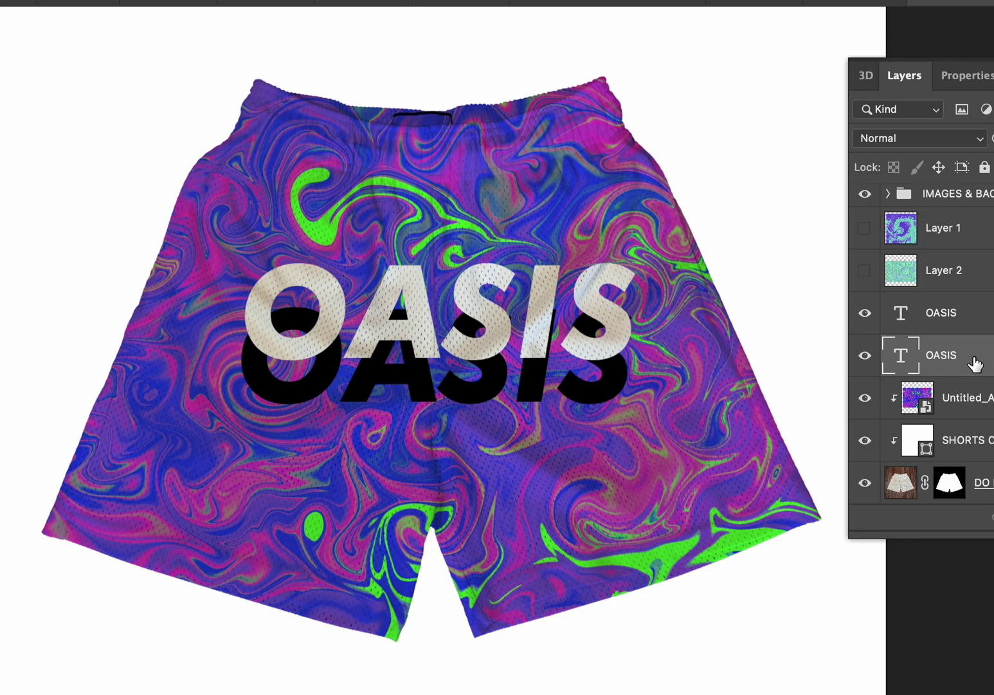
Add a 10 px black Stroke layer style, positioned inside, to the black OASIS text layer
click(56, 0)
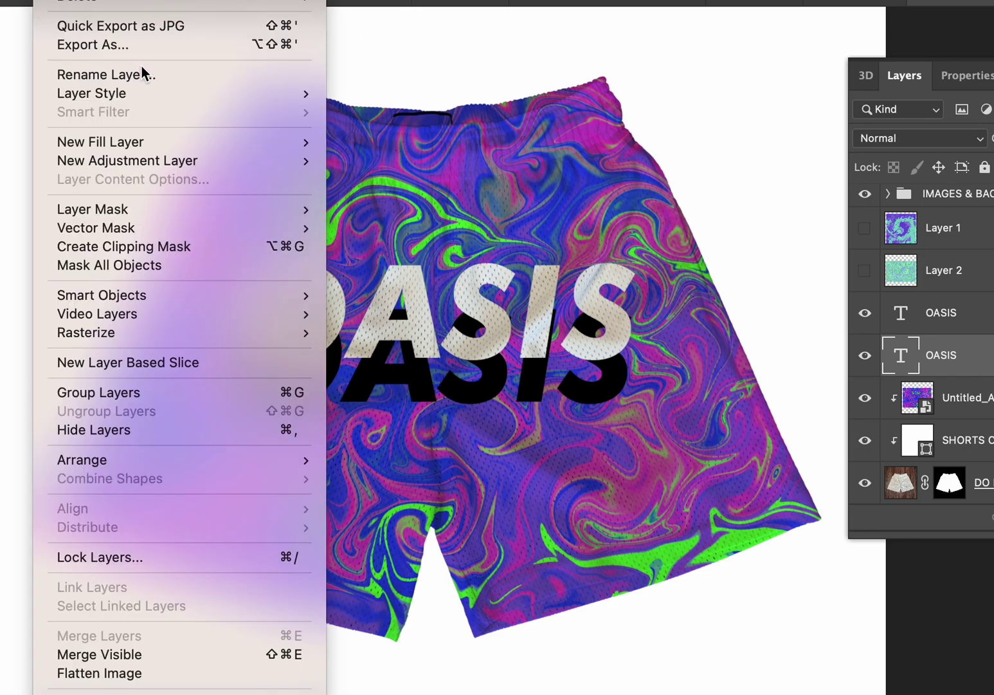
mouse_move(287, 93)
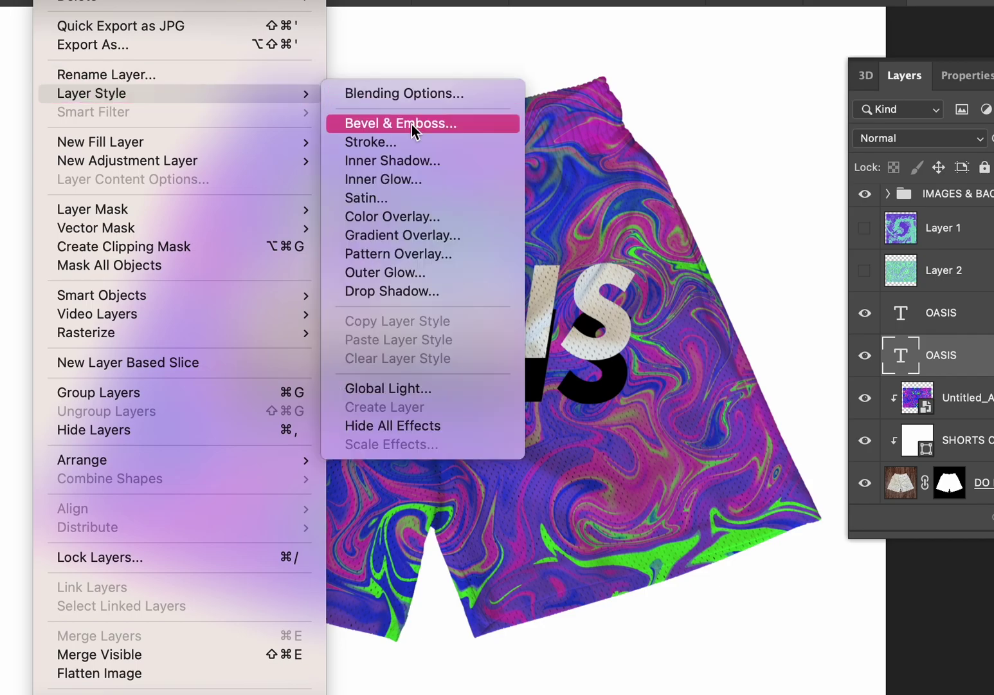
click(405, 143)
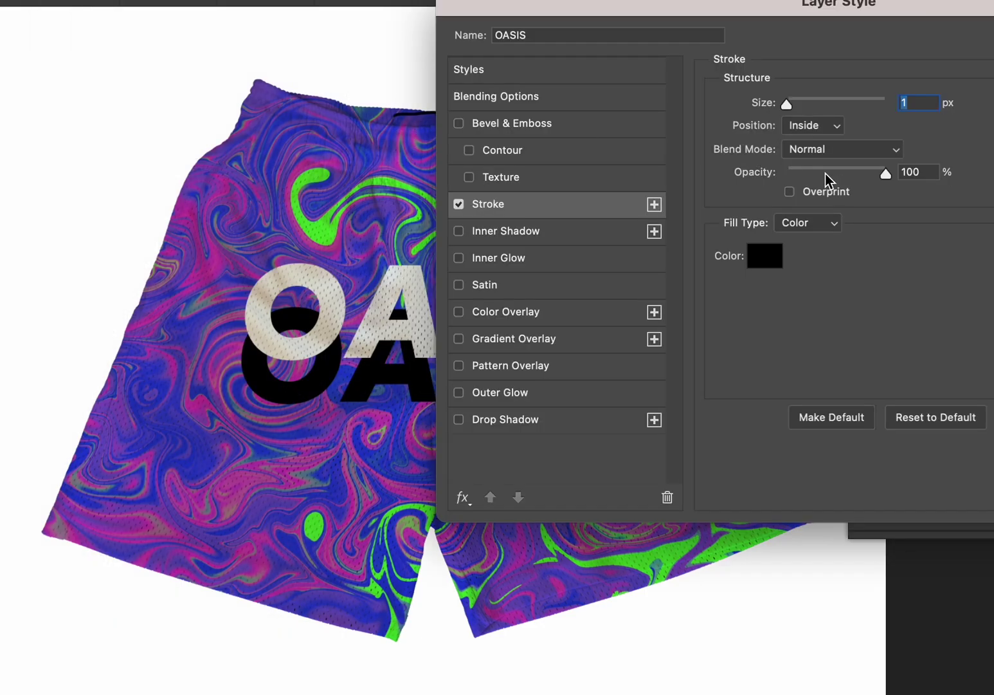
drag(788, 104, 798, 104)
key(Return)
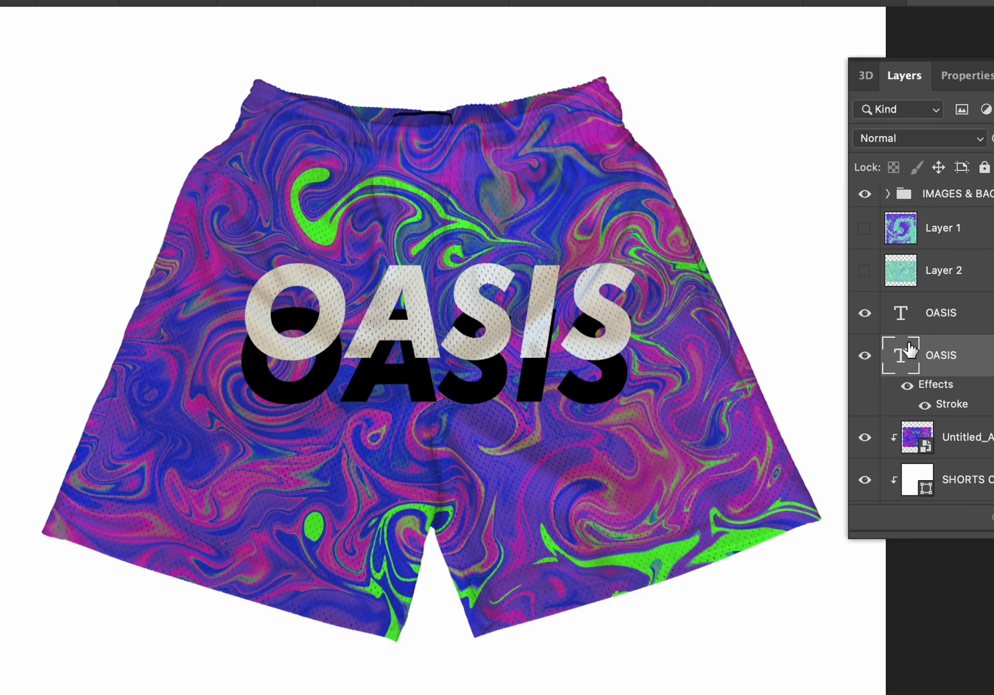
Move the black OASIS text up so it sits directly behind the white OASIS text
click(865, 355)
click(865, 355)
drag(418, 389, 422, 341)
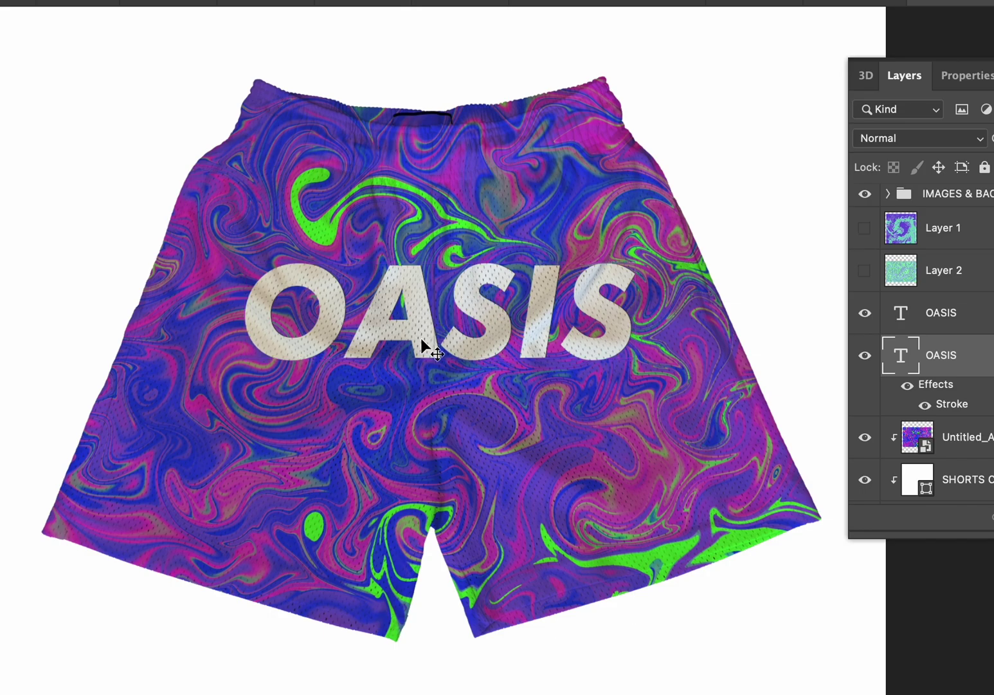
Change the black OASIS layer's stroke to the Outside position with a size of 16 px
double_click(952, 404)
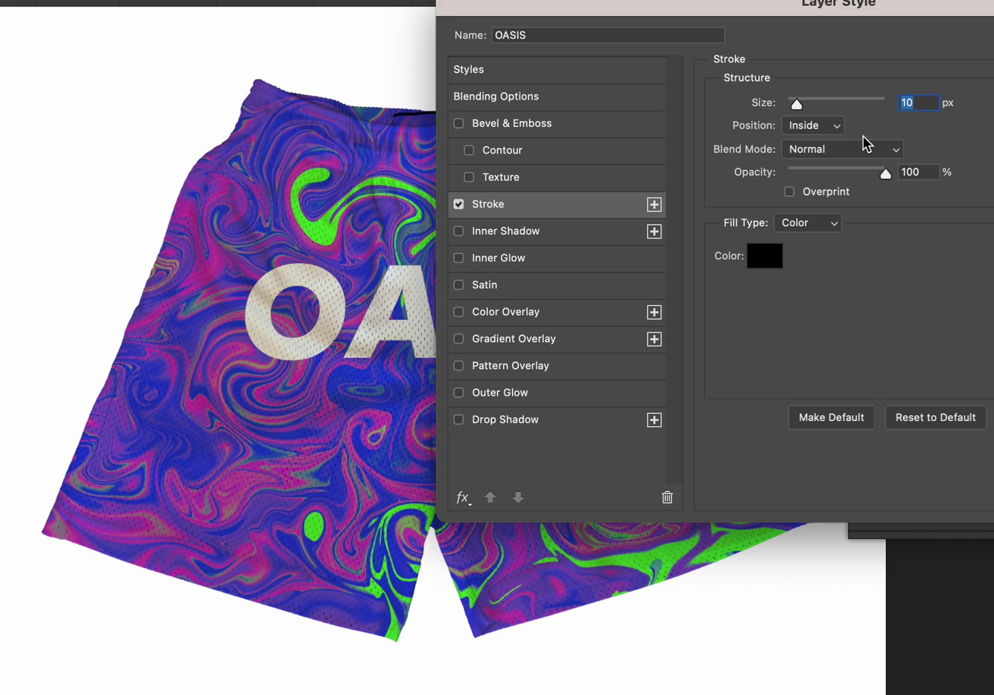
click(834, 126)
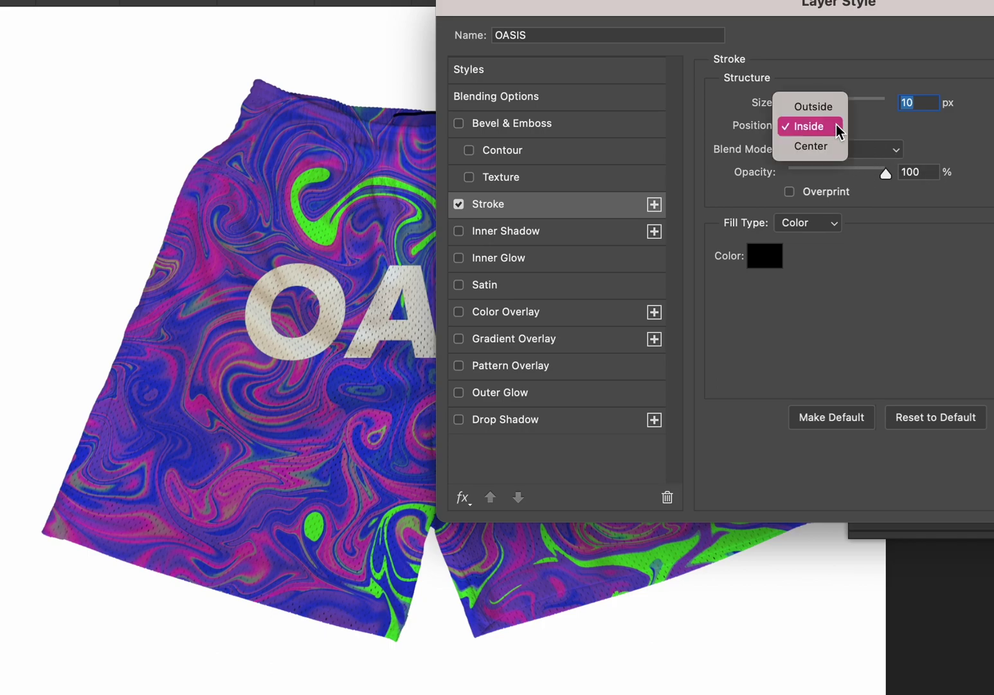
click(821, 113)
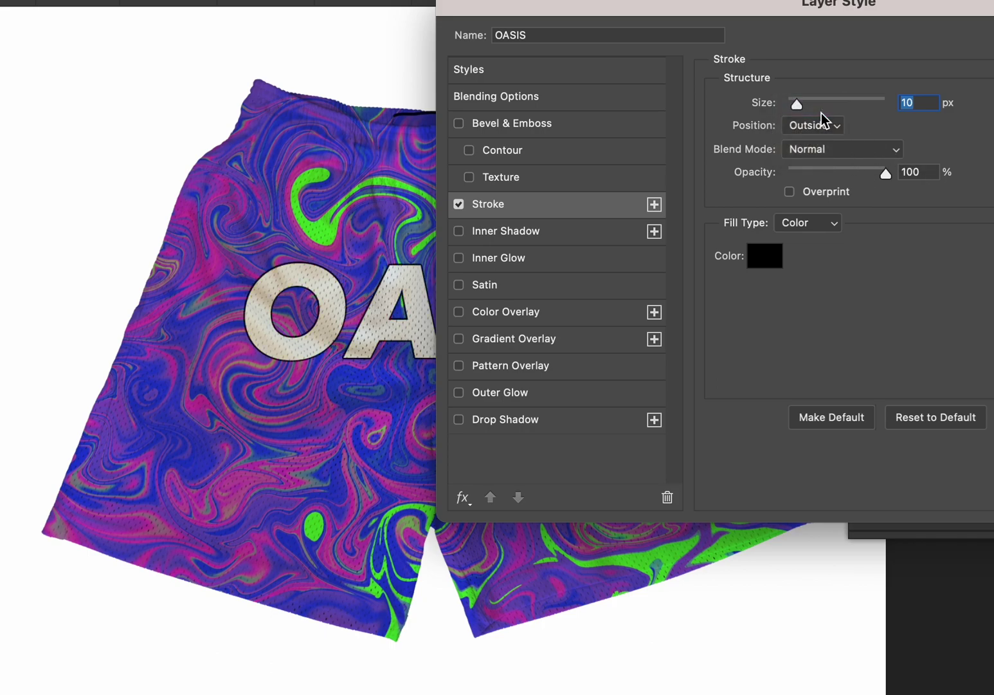
drag(801, 110, 800, 108)
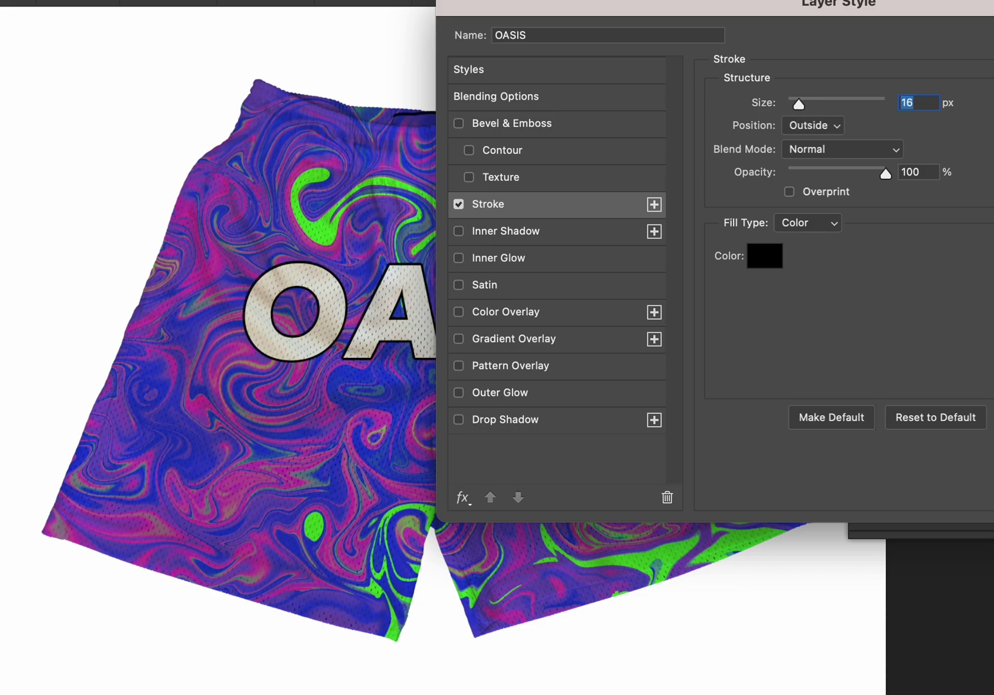
key(Return)
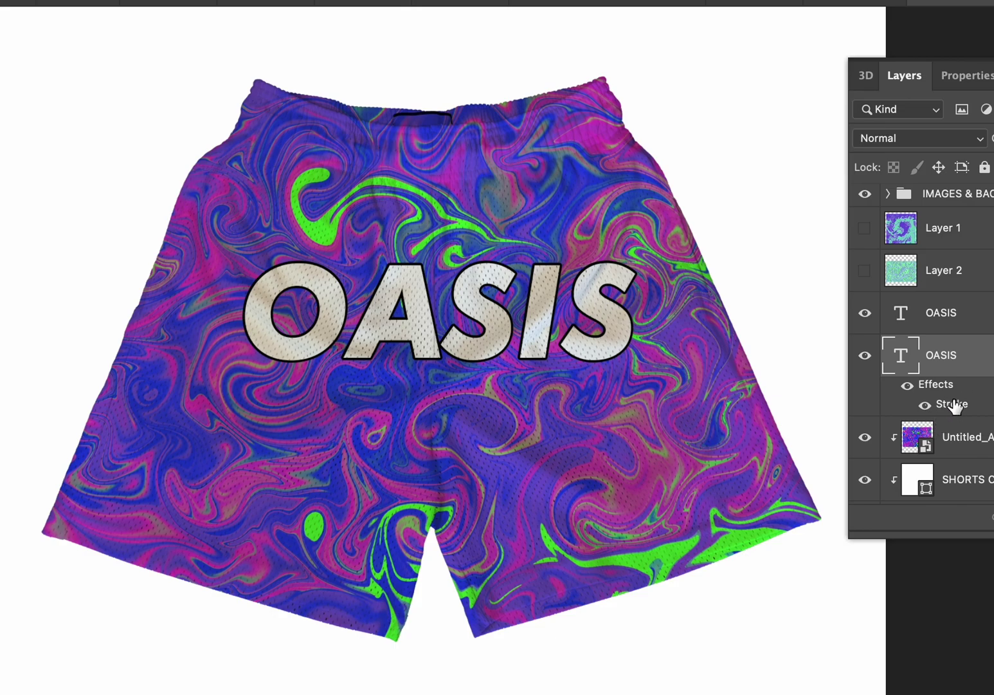